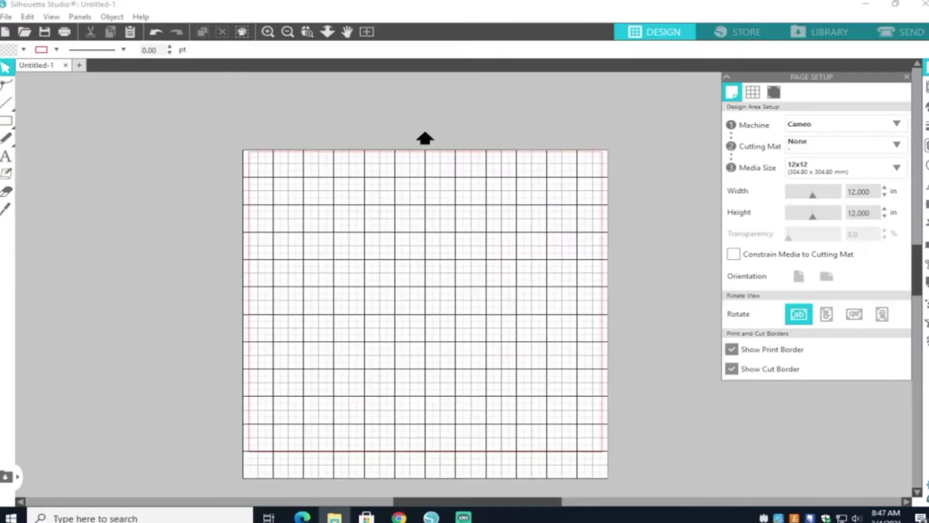
# - Place the dreadlocked woman portrait on the mat, enlarged to 5.616 × 8.654 in and centred
pyautogui.moveTo(3, 252); pyautogui.dragTo(247, 256)
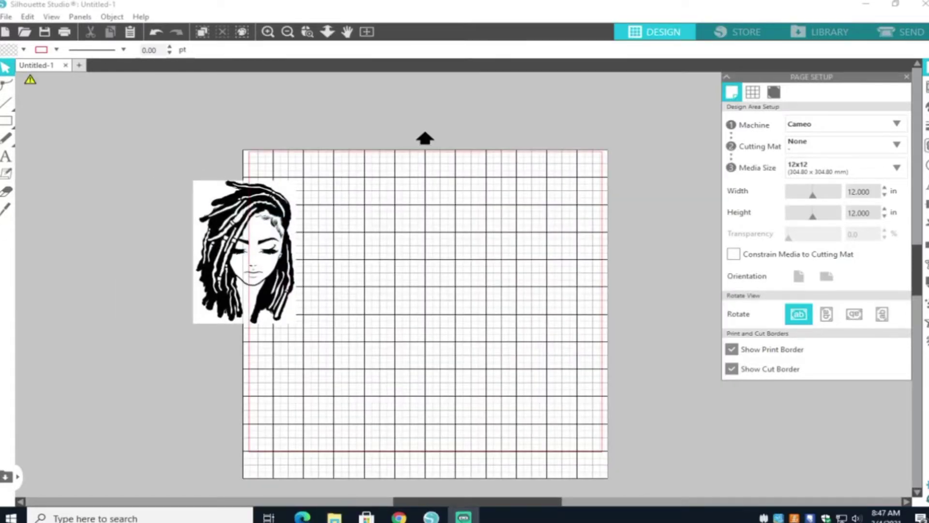
pyautogui.moveTo(271, 233); pyautogui.dragTo(379, 237)
pyautogui.moveTo(413, 326); pyautogui.dragTo(514, 406)
pyautogui.moveTo(440, 341); pyautogui.dragTo(491, 347)
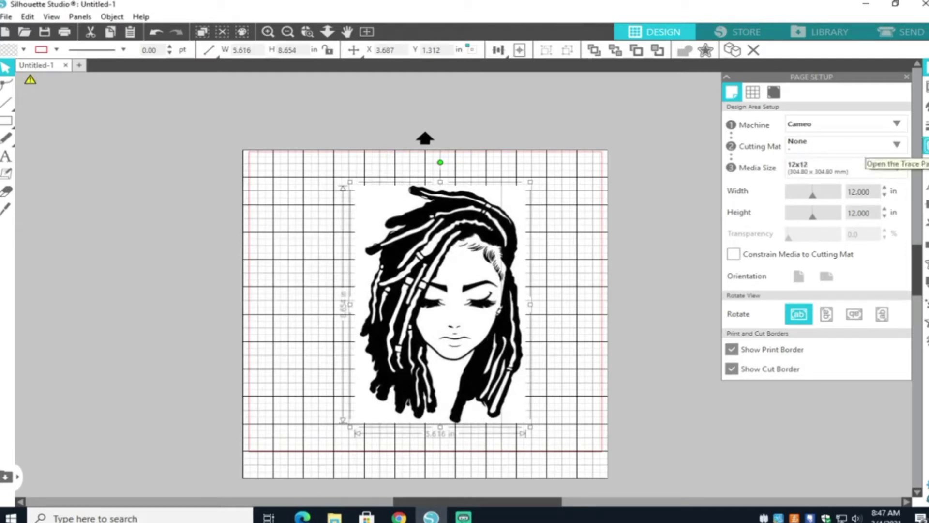
# - Trace the whole portrait into a cut outline by marking it as the trace area
pyautogui.click(925, 145)
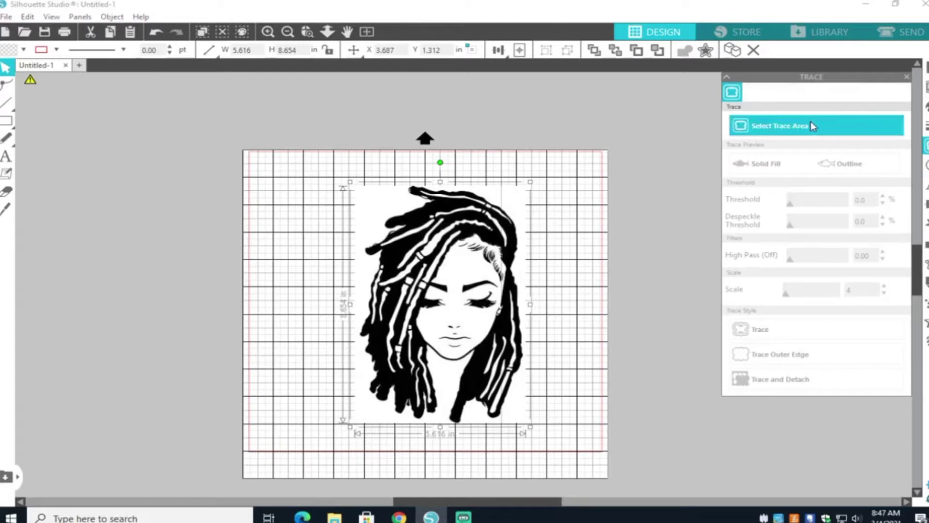
pyautogui.click(811, 122)
pyautogui.moveTo(320, 162)
pyautogui.mouseDown()
pyautogui.moveTo(556, 348)
pyautogui.moveTo(549, 426)
pyautogui.moveTo(560, 444)
pyautogui.mouseUp()
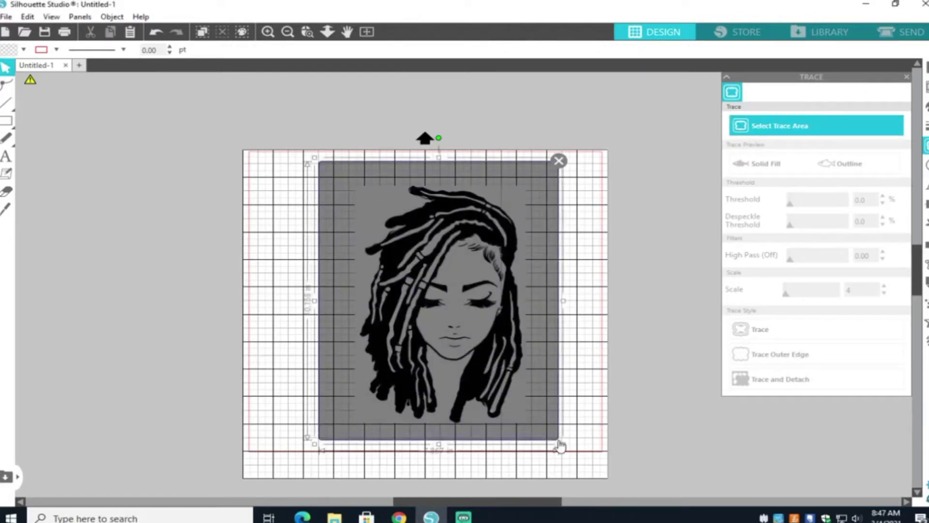
pyautogui.click(784, 332)
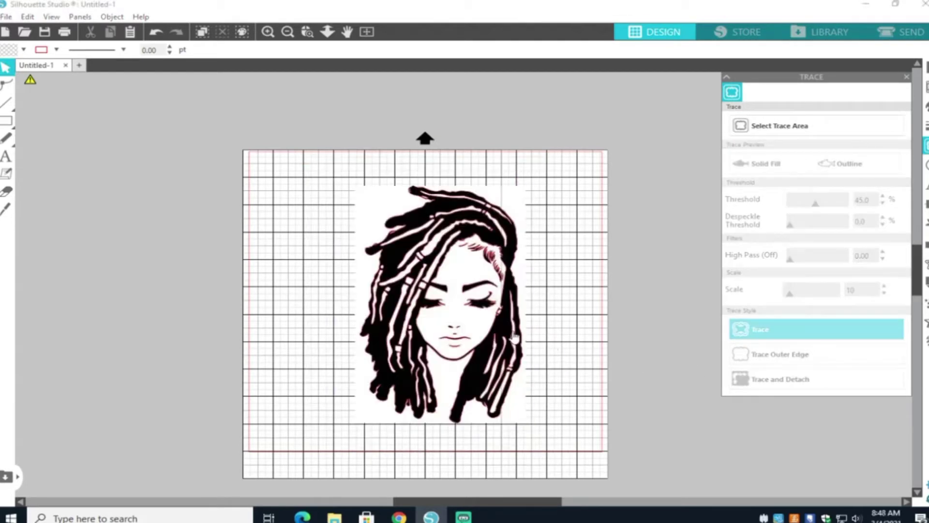
# - Move the original picture off the page and bring the traced outline back to the page centre
pyautogui.moveTo(512, 337); pyautogui.dragTo(154, 325)
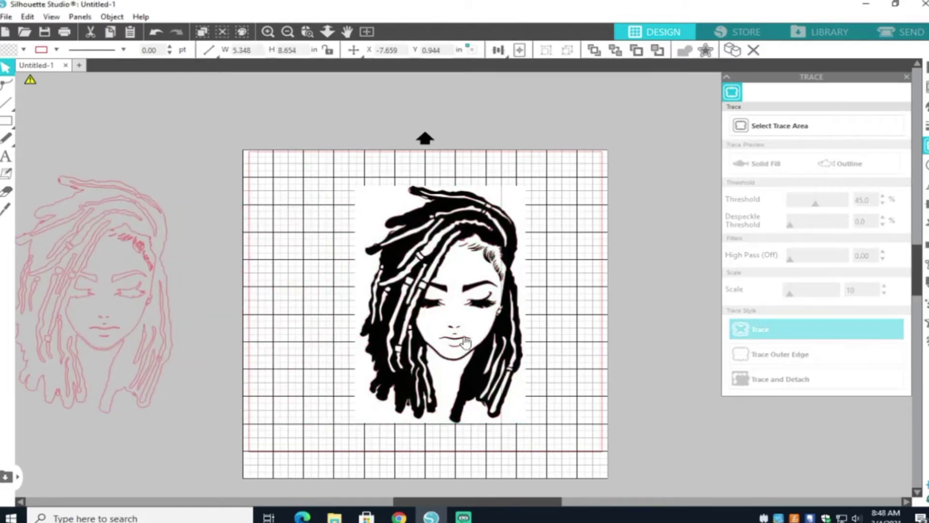
pyautogui.moveTo(465, 343)
pyautogui.mouseDown()
pyautogui.moveTo(701, 411)
pyautogui.moveTo(833, 423)
pyautogui.mouseUp()
pyautogui.moveTo(145, 298); pyautogui.dragTo(489, 297)
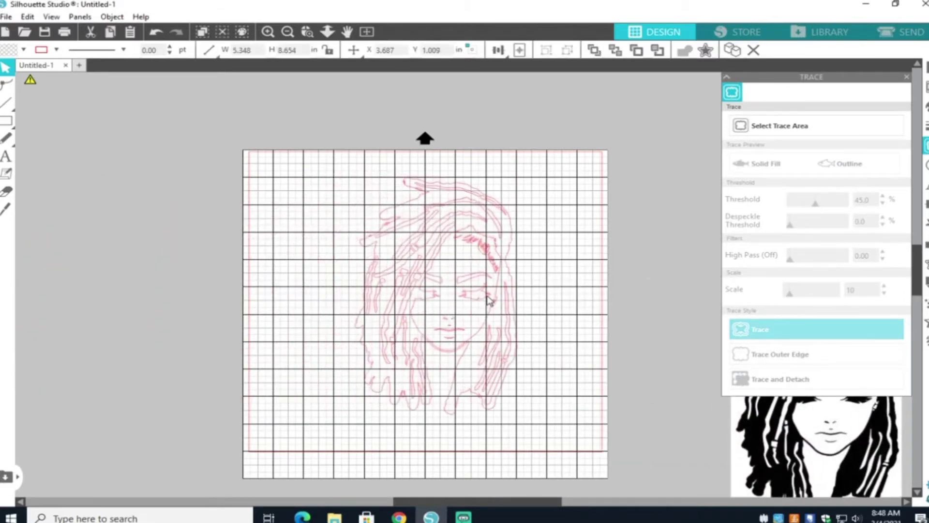
pyautogui.click(519, 289)
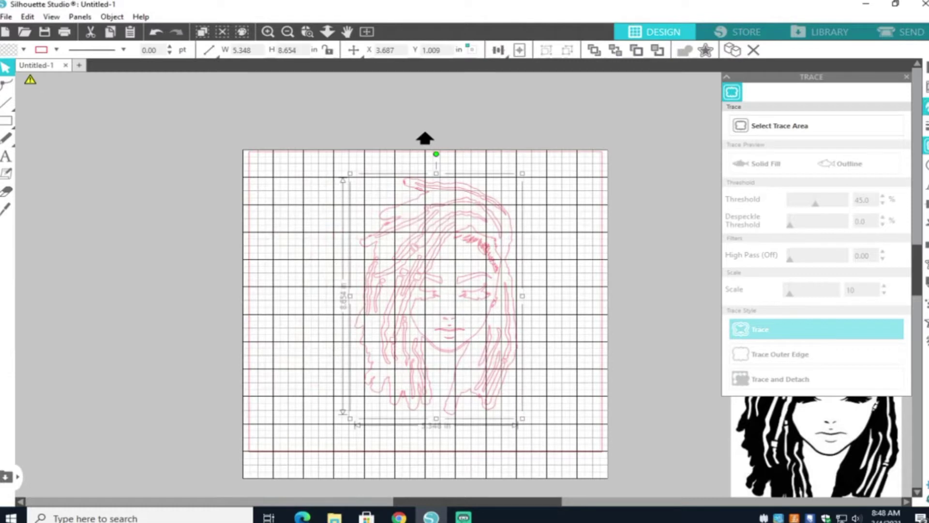
pyautogui.click(925, 106)
# - Fill the traced portrait black, squash it to 6.601 in tall, and park it left of the mat
pyautogui.click(893, 126)
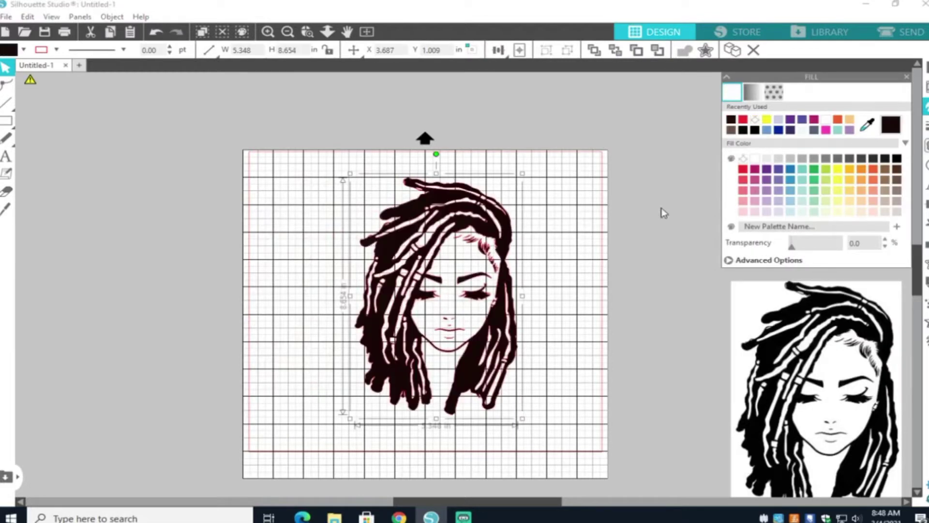
pyautogui.click(486, 246)
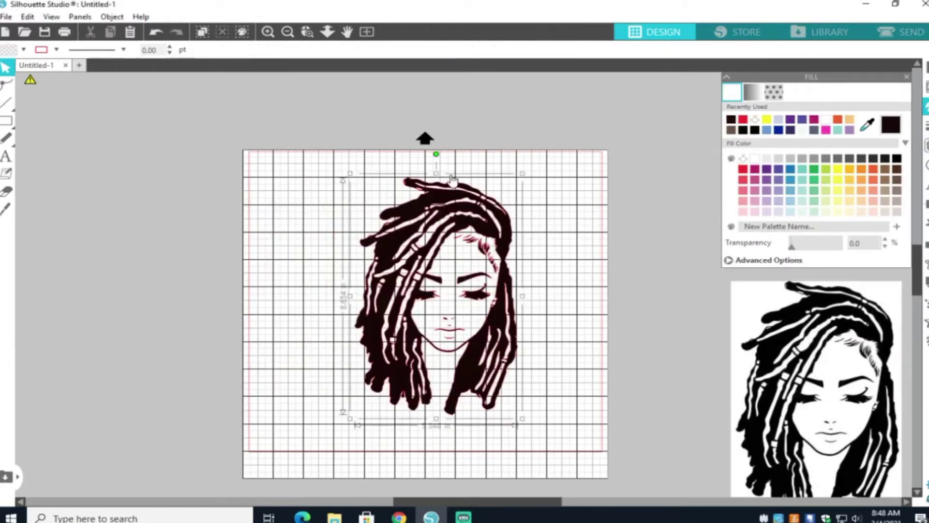
pyautogui.click(438, 175)
pyautogui.moveTo(437, 184)
pyautogui.mouseDown()
pyautogui.moveTo(452, 236)
pyautogui.moveTo(115, 223)
pyautogui.mouseUp()
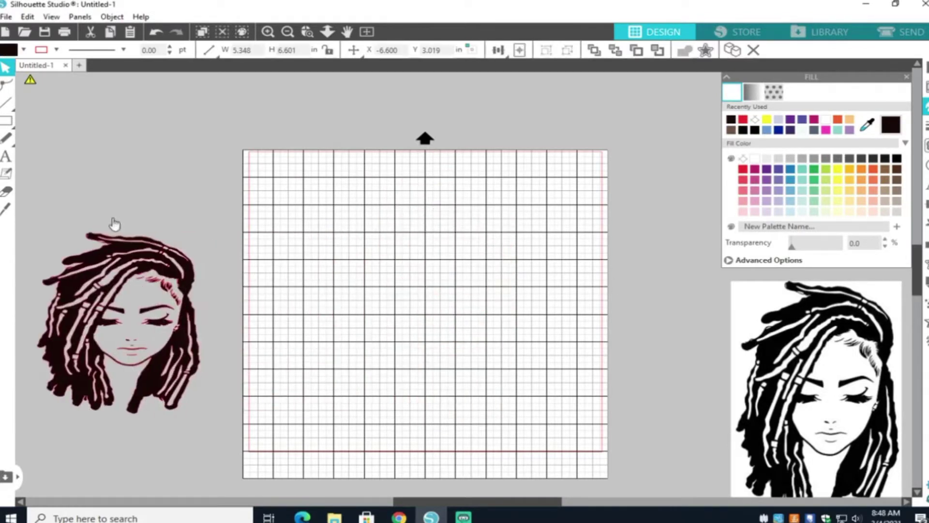
pyautogui.click(6, 158)
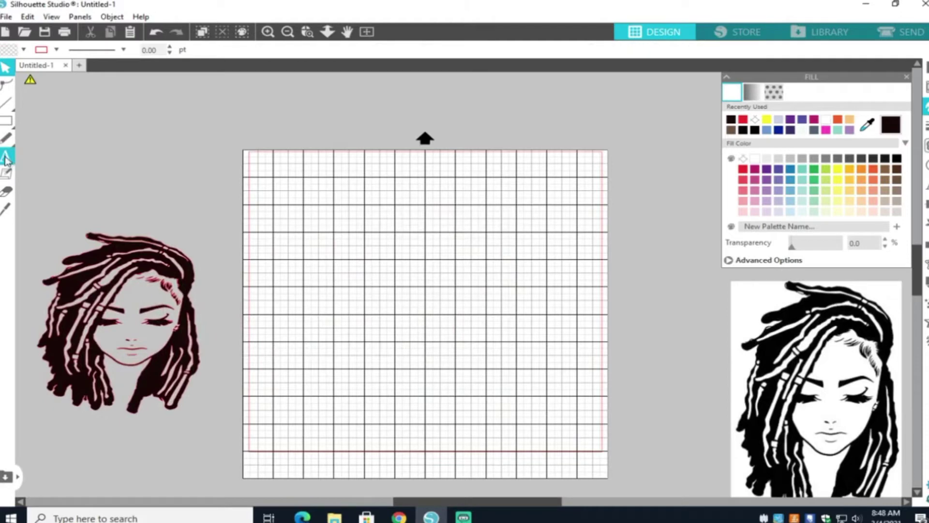
# - Type the three lines 'QUEENS', 'ARE BORN IN', 'MARCH' and move the text to the upper left
pyautogui.click(328, 218)
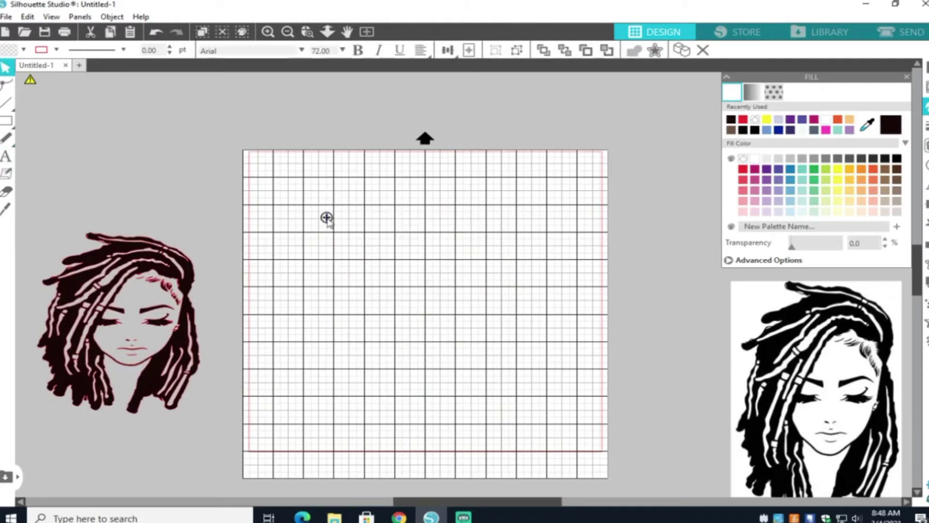
pyautogui.write('QUEENS')
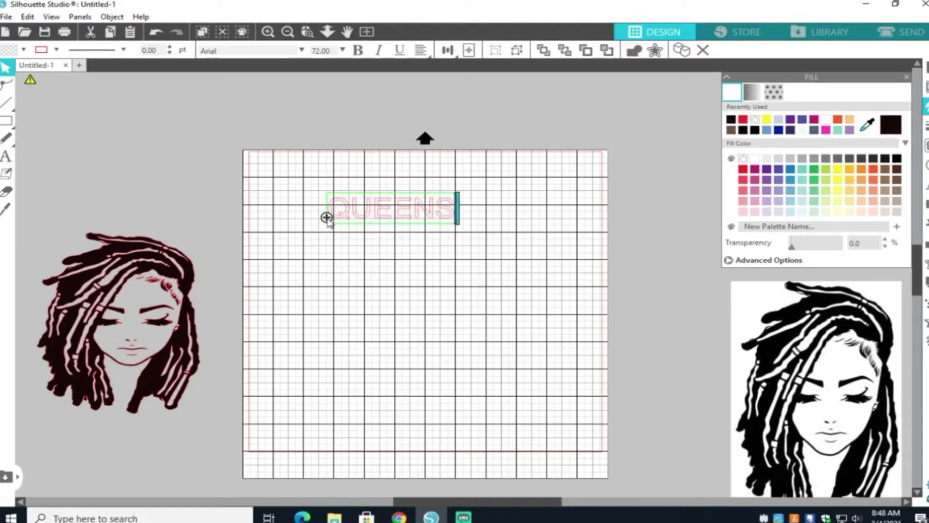
pyautogui.press('Return')
pyautogui.write('ARE')
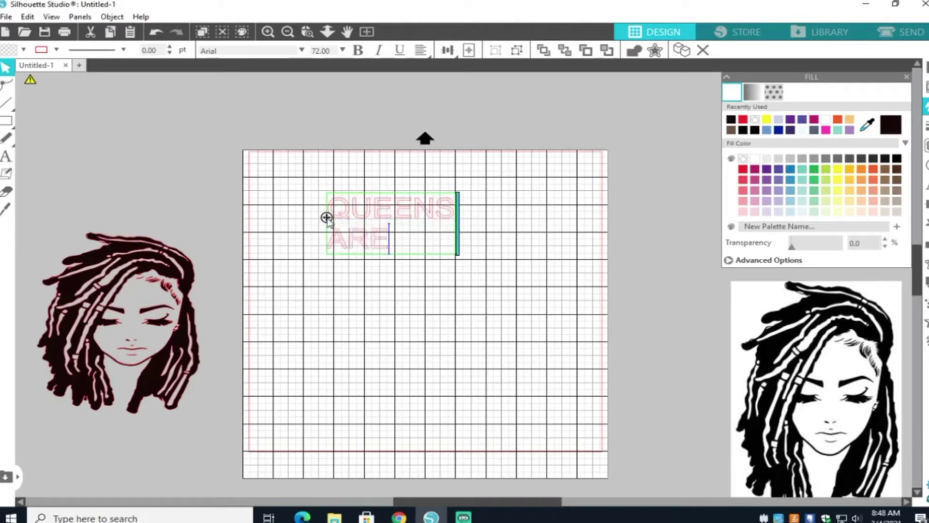
pyautogui.write(' BORN')
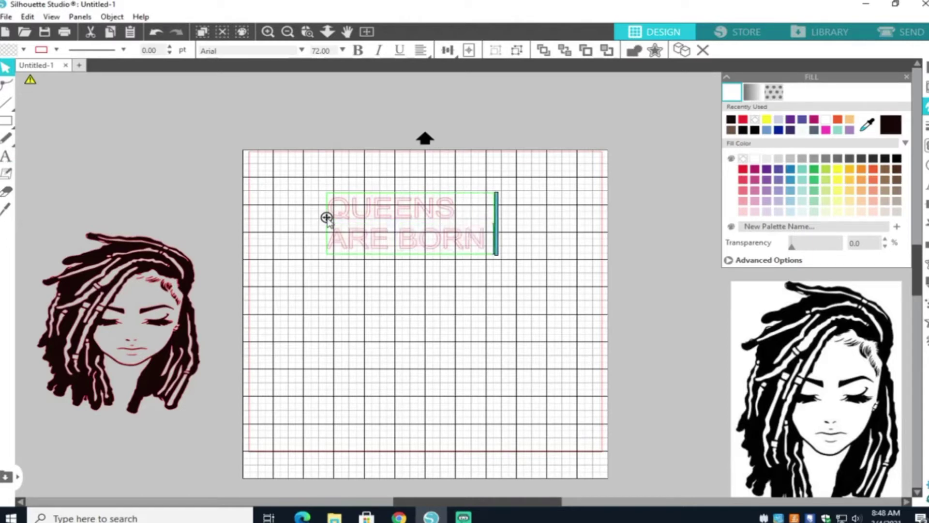
pyautogui.write(' IN')
pyautogui.press('Return')
pyautogui.write('MARCH')
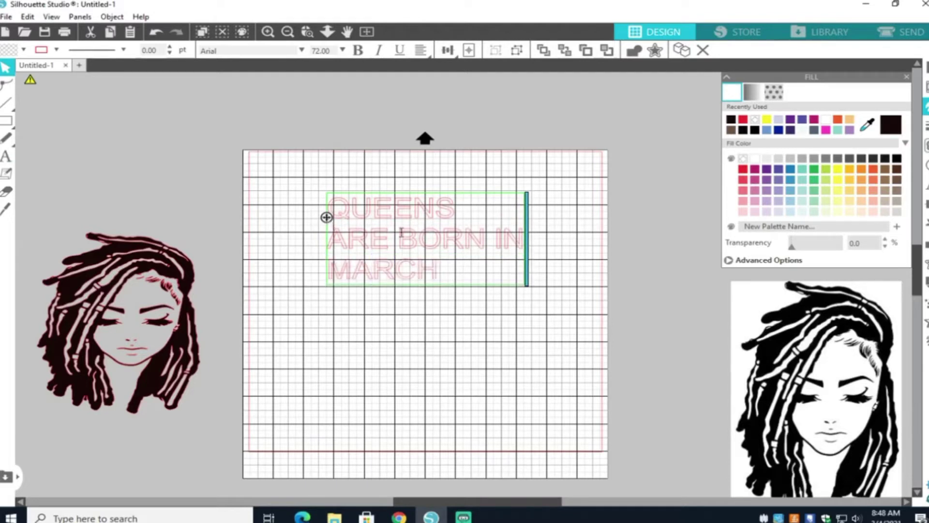
pyautogui.click(472, 334)
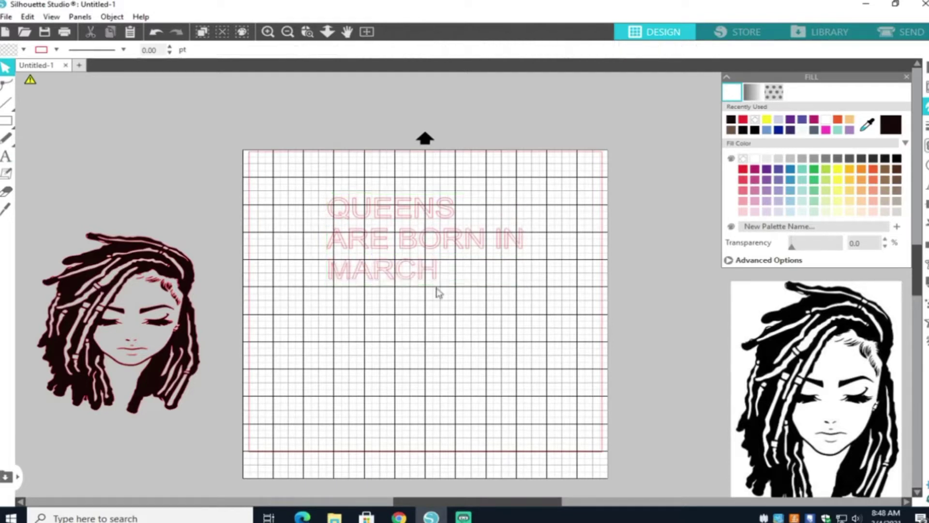
pyautogui.moveTo(425, 251); pyautogui.dragTo(301, 233)
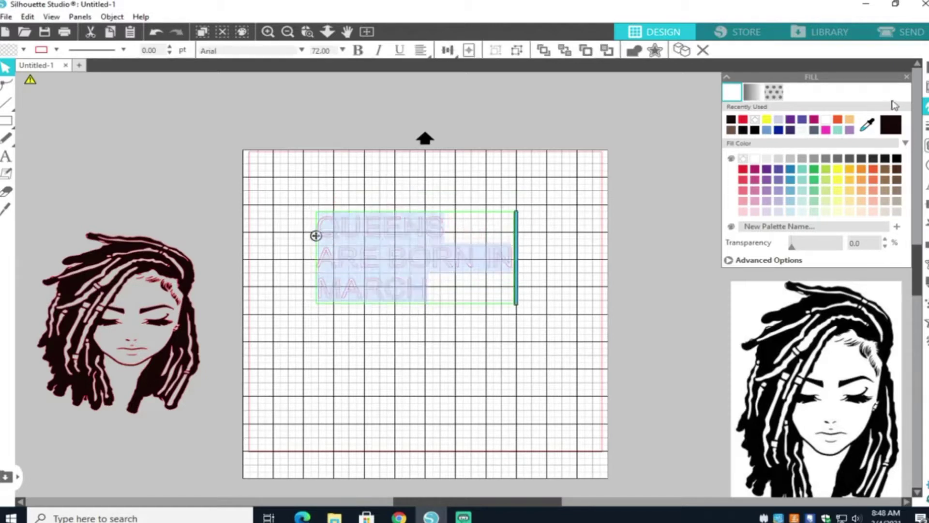
# - Make the slogan text black and set its font to Haettenschweiler
pyautogui.click(894, 126)
pyautogui.click(925, 183)
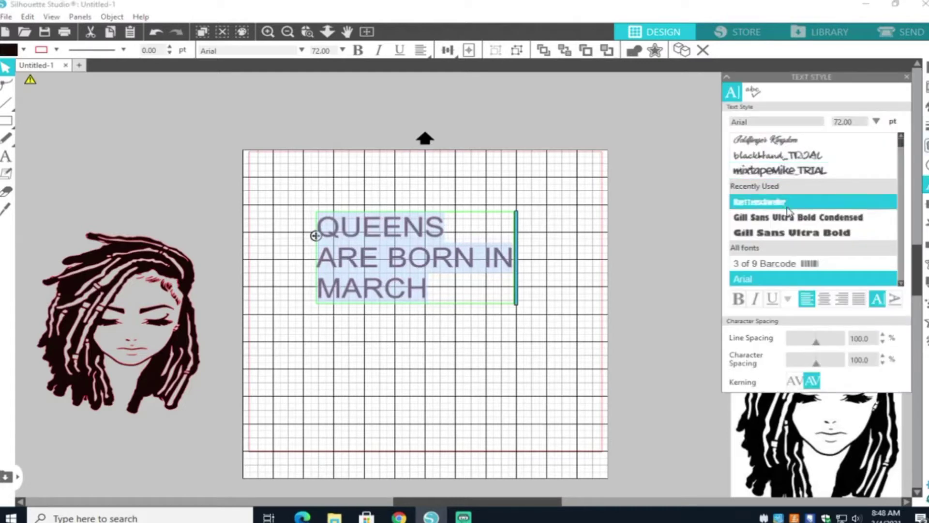
pyautogui.click(787, 207)
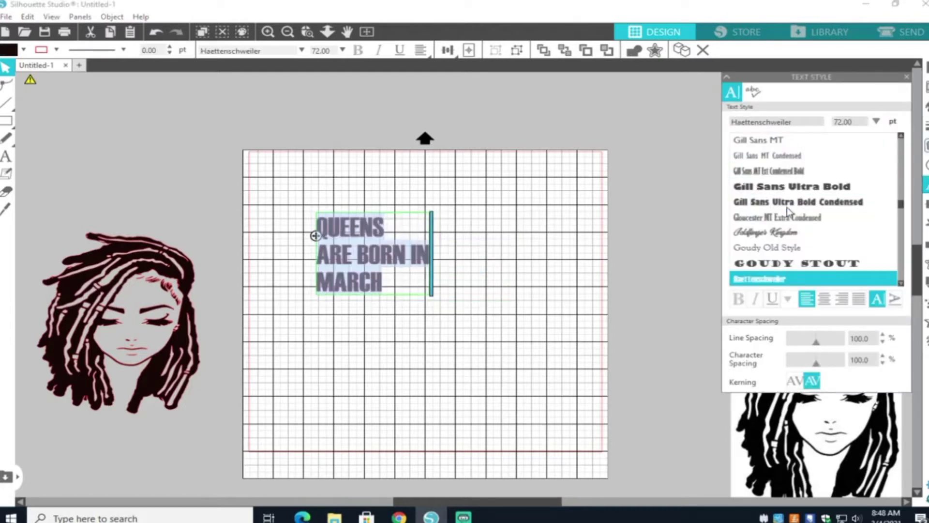
pyautogui.click(511, 224)
pyautogui.click(403, 294)
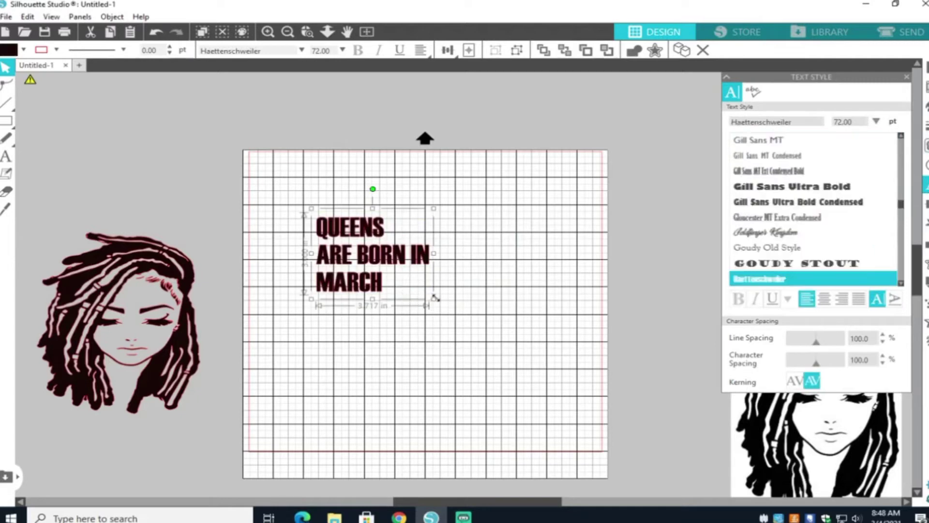
# - Enlarge the slogan to about 7.466 in wide (144.64 pt) and move it higher on the mat
pyautogui.moveTo(434, 297); pyautogui.dragTo(539, 388)
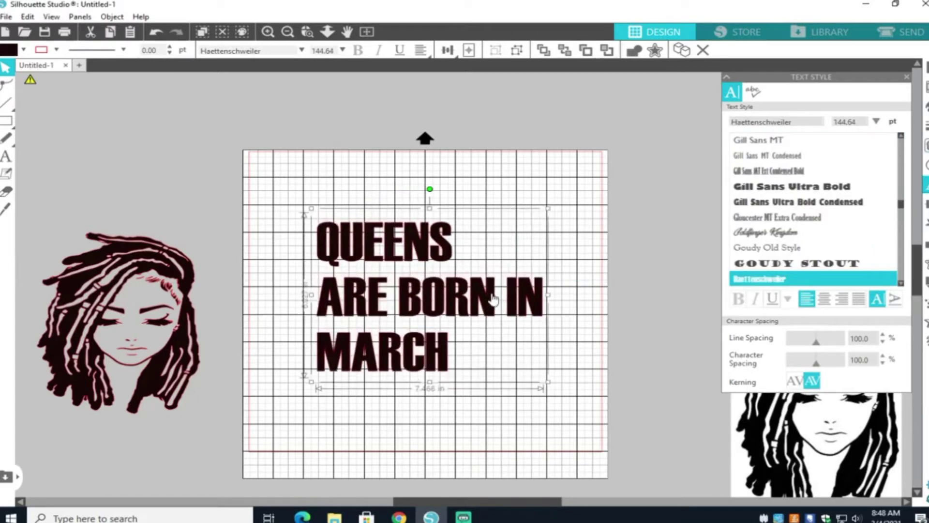
pyautogui.moveTo(493, 298); pyautogui.dragTo(496, 263)
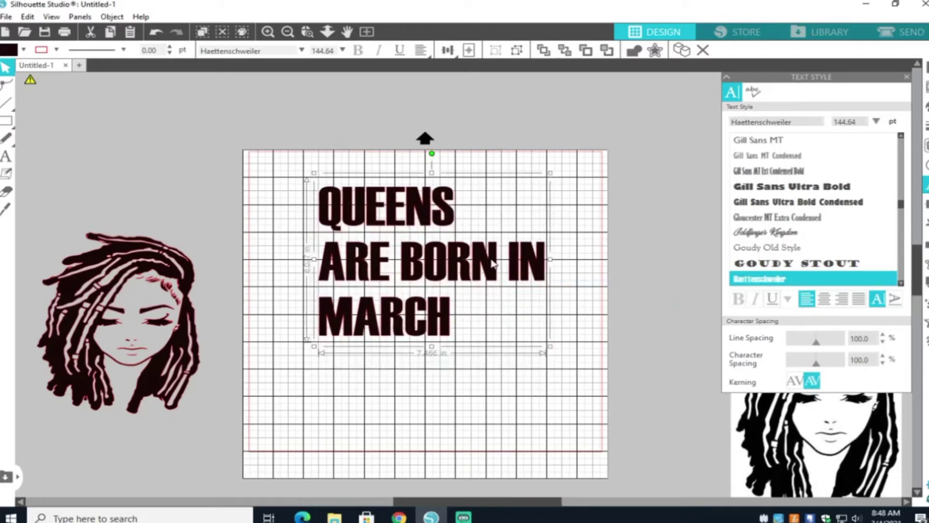
pyautogui.doubleClick(493, 265)
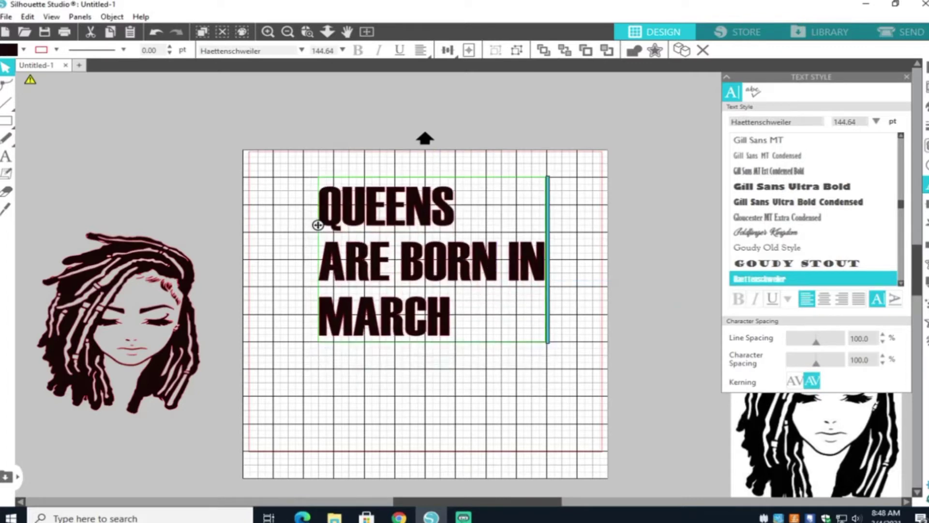
pyautogui.click(585, 237)
pyautogui.click(450, 212)
# - Ungroup the slogan into letters and regroup the QUEENS letters as one object
pyautogui.rightClick(450, 211)
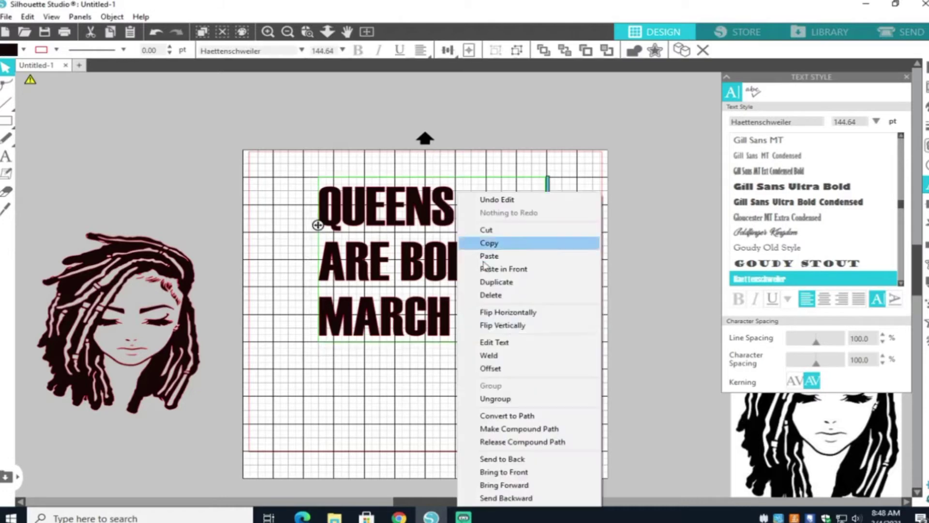
pyautogui.click(462, 400)
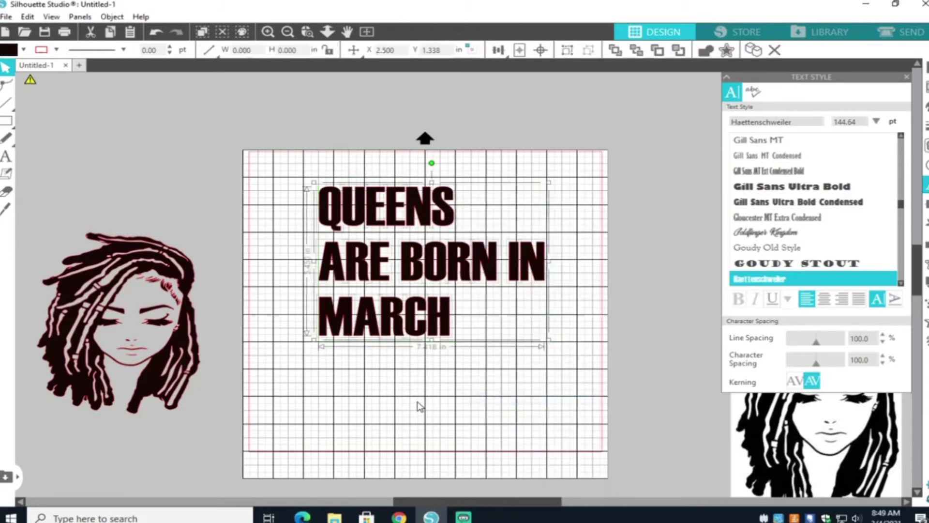
pyautogui.click(297, 179)
pyautogui.click(455, 213)
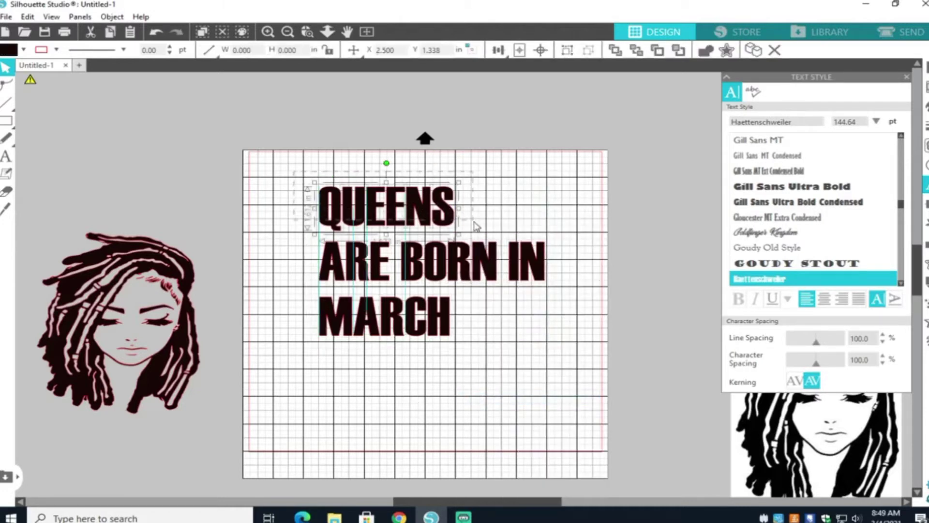
pyautogui.rightClick(440, 208)
pyautogui.click(473, 399)
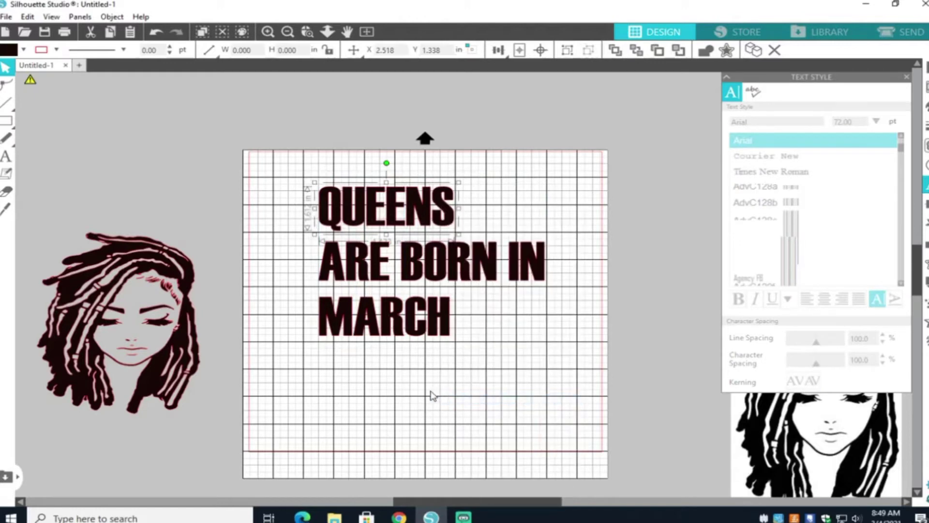
pyautogui.click(300, 245)
# - Group the ARE BORN IN letters and the MARCH letters, each into one object
pyautogui.moveTo(303, 228); pyautogui.dragTo(561, 296)
pyautogui.rightClick(525, 207)
pyautogui.click(561, 398)
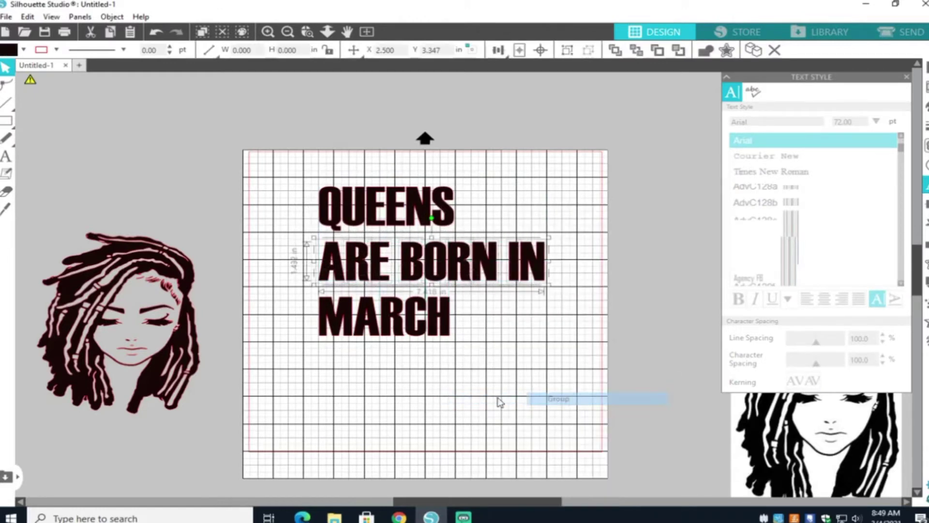
pyautogui.click(328, 367)
pyautogui.click(453, 330)
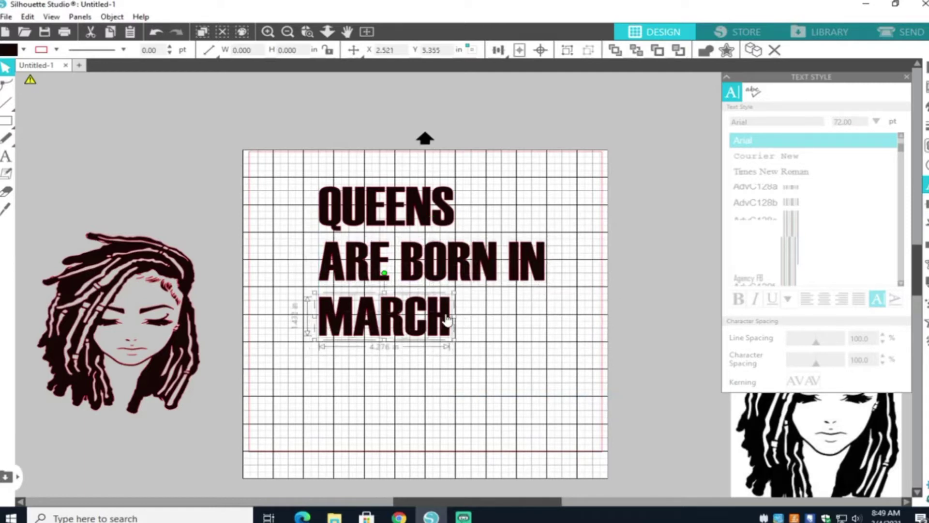
pyautogui.rightClick(446, 321)
pyautogui.click(503, 208)
pyautogui.click(510, 352)
pyautogui.click(466, 214)
# - Enlarge QUEENS, narrow ARE BORN IN to 6.057 in, and move it up beneath QUEENS
pyautogui.moveTo(460, 184); pyautogui.dragTo(508, 205)
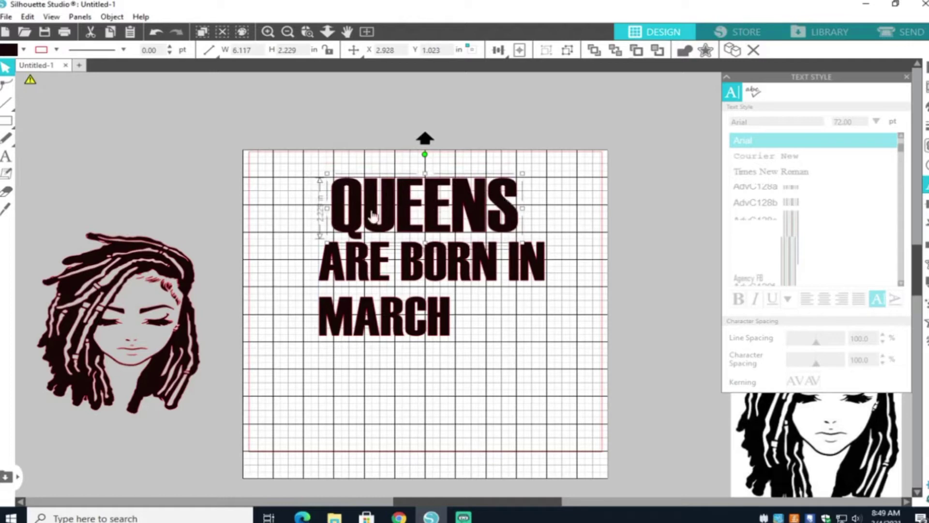
pyautogui.click(339, 266)
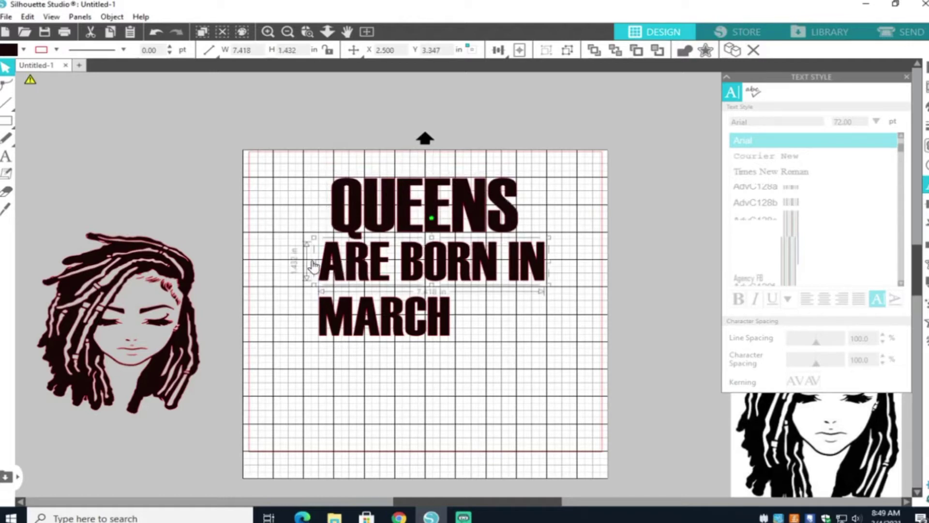
pyautogui.moveTo(313, 265); pyautogui.dragTo(329, 264)
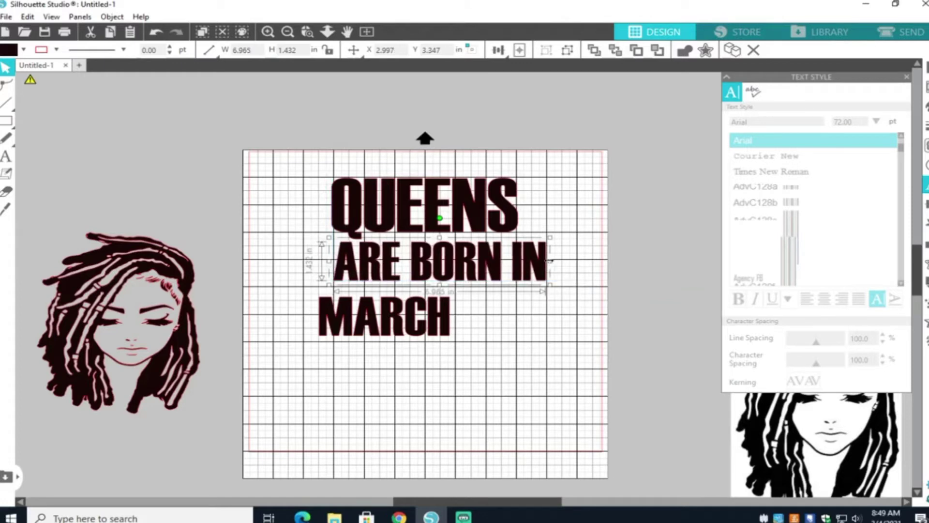
pyautogui.moveTo(549, 261); pyautogui.dragTo(523, 262)
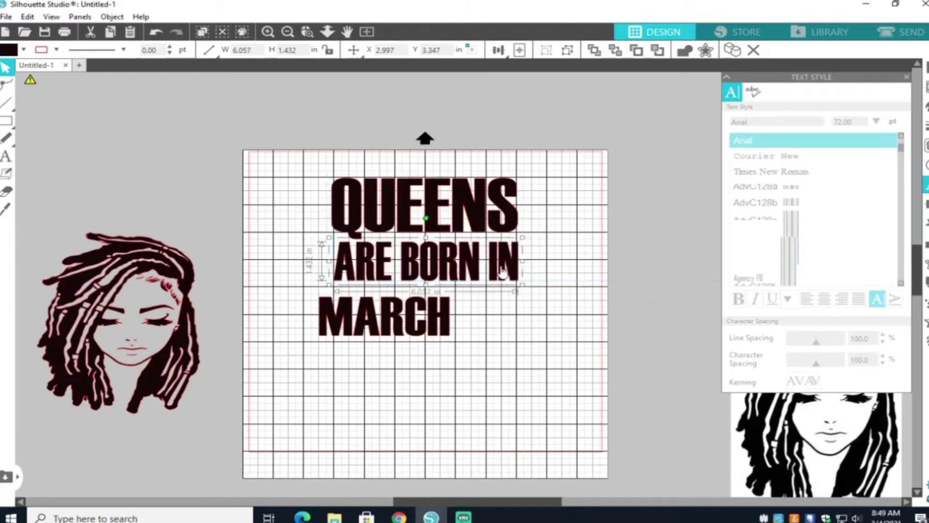
pyautogui.moveTo(481, 269); pyautogui.dragTo(483, 267)
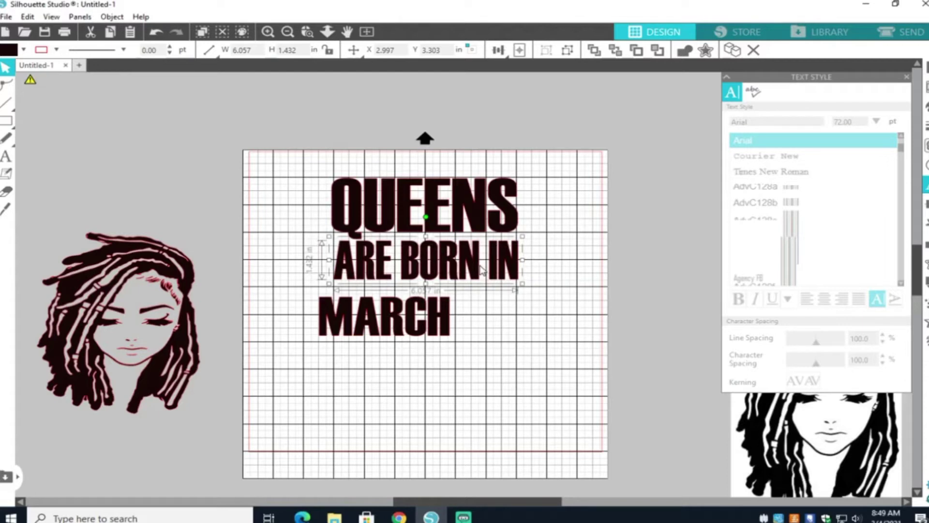
# - Move MARCH up under ARE BORN IN and enlarge it to 6.032 × 2.020 in
pyautogui.click(364, 322)
pyautogui.moveTo(364, 321); pyautogui.dragTo(379, 309)
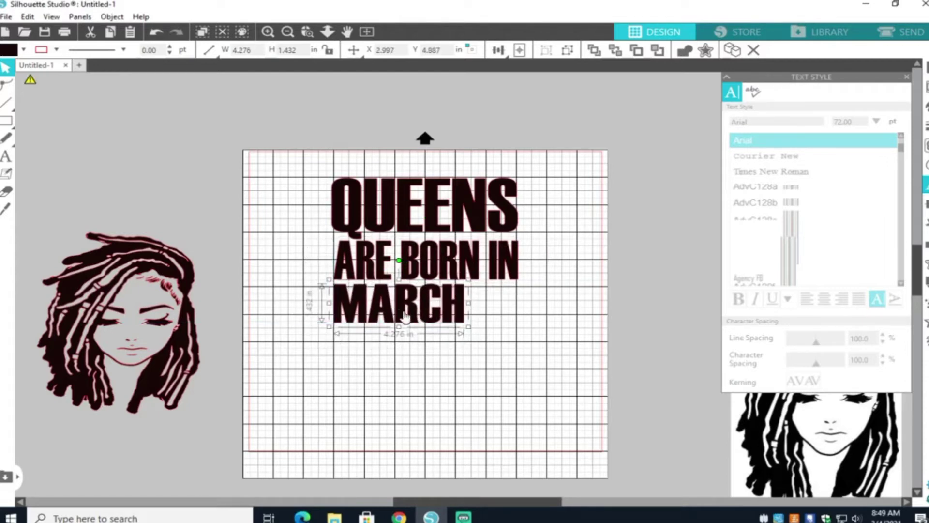
pyautogui.moveTo(468, 326); pyautogui.dragTo(472, 328)
pyautogui.moveTo(521, 345); pyautogui.dragTo(527, 347)
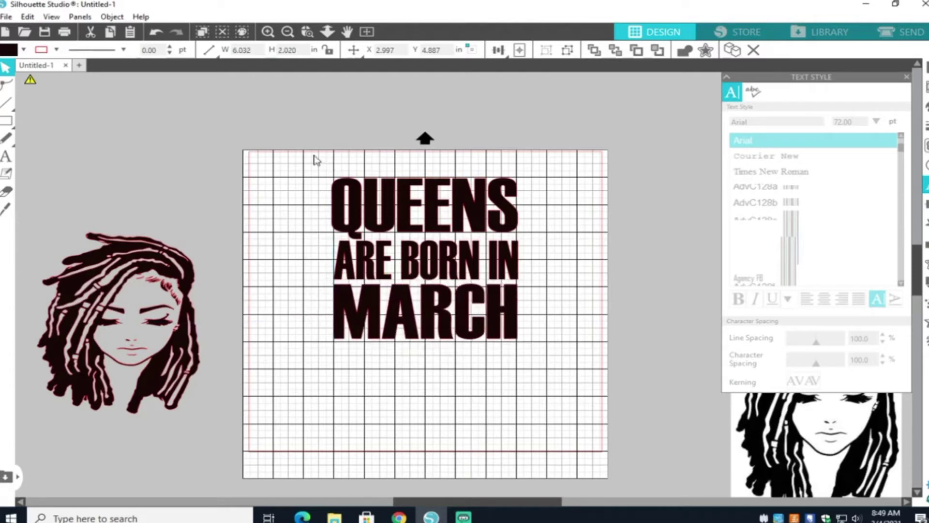
pyautogui.moveTo(314, 159); pyautogui.dragTo(563, 335)
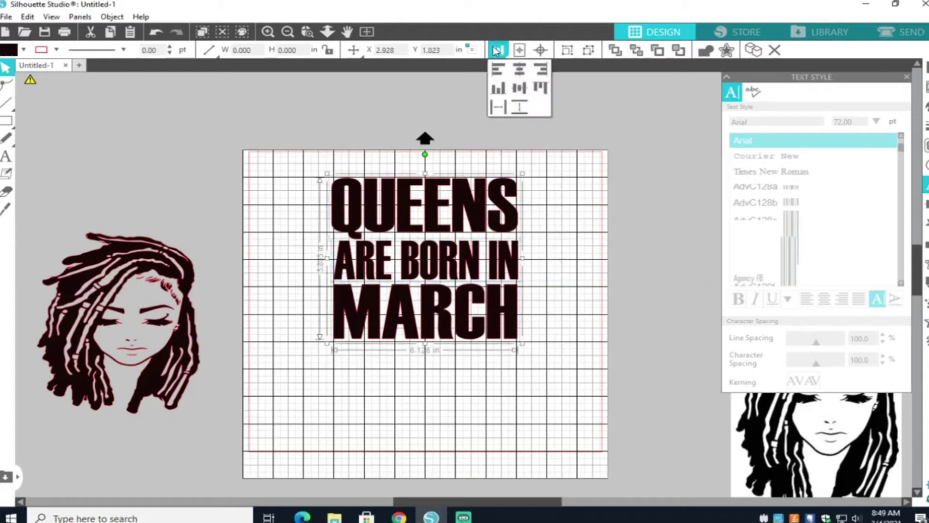
# - Centre-align the three lines and group them into one text block
pyautogui.moveTo(499, 51)
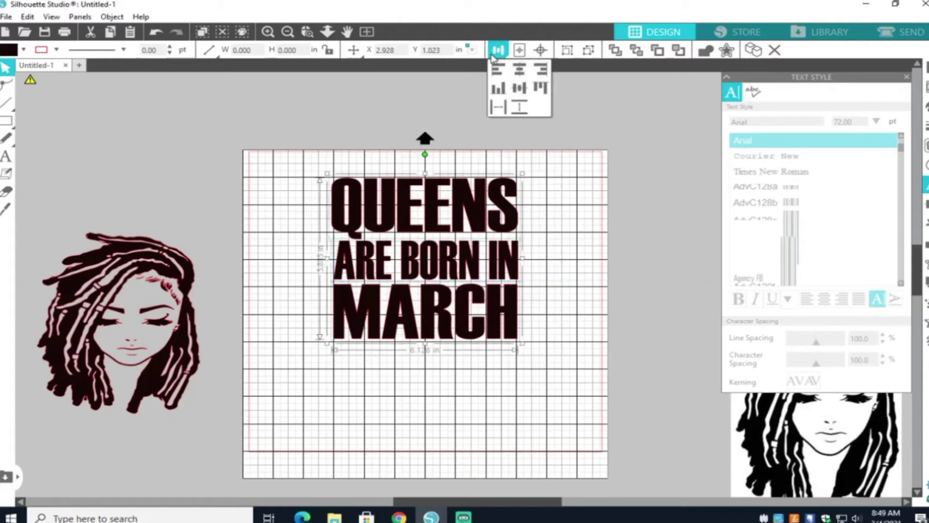
pyautogui.click(519, 70)
pyautogui.click(578, 249)
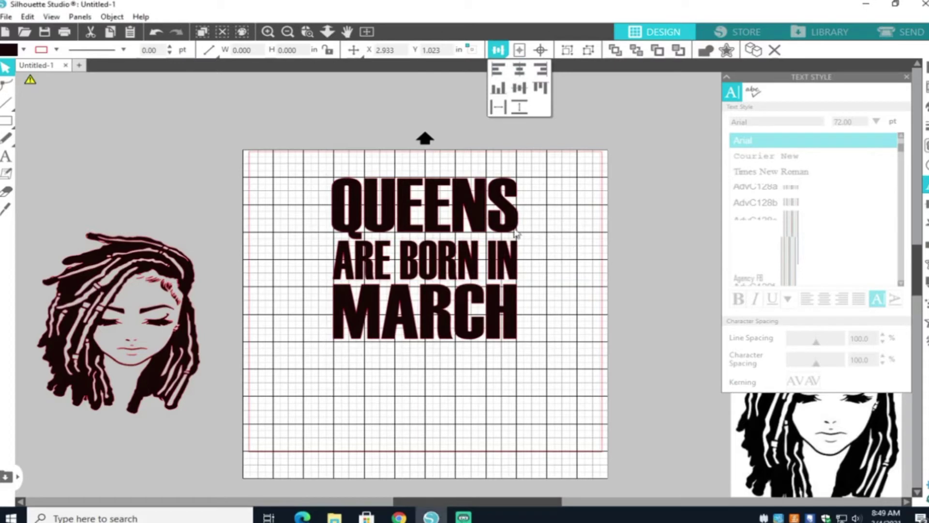
pyautogui.click(519, 251)
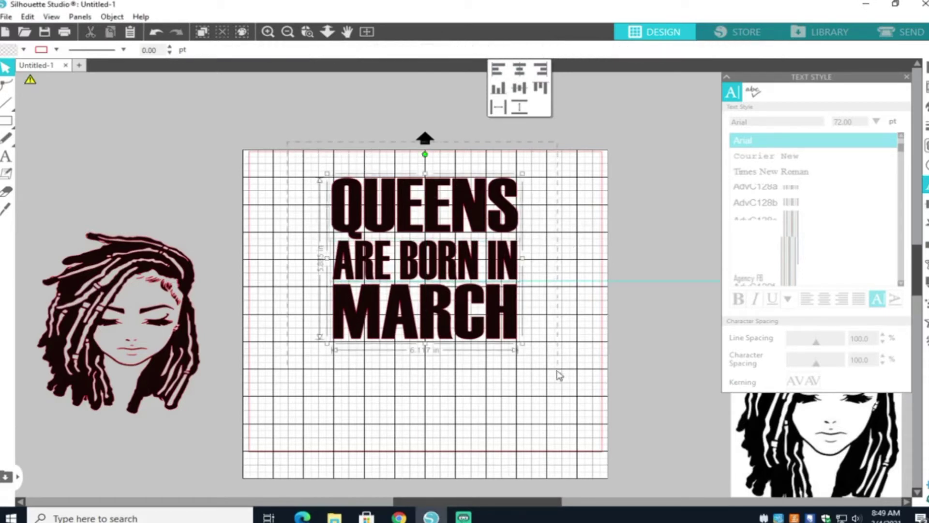
pyautogui.rightClick(514, 318)
pyautogui.click(541, 197)
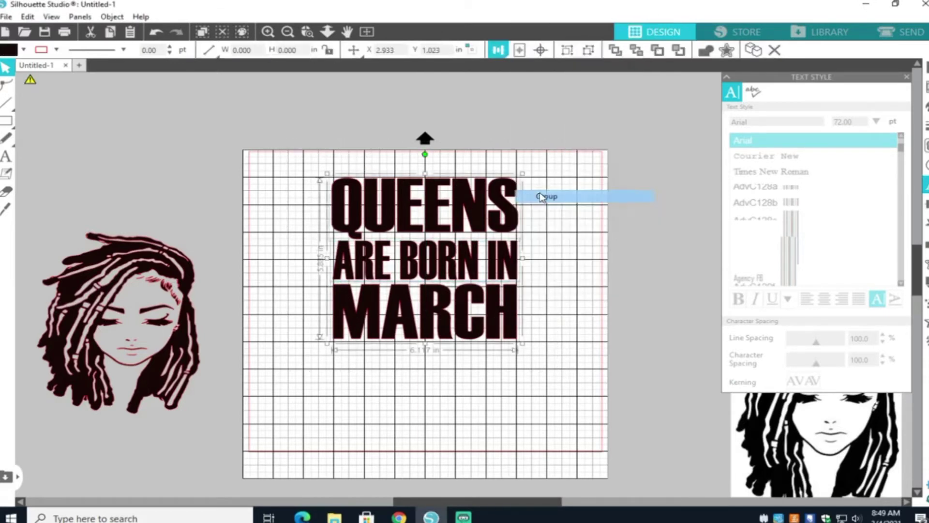
# - Move the text block to the upper left, shrink it to about 5.1 × 4.9 in, and bring the portrait over it
pyautogui.moveTo(506, 268); pyautogui.dragTo(430, 250)
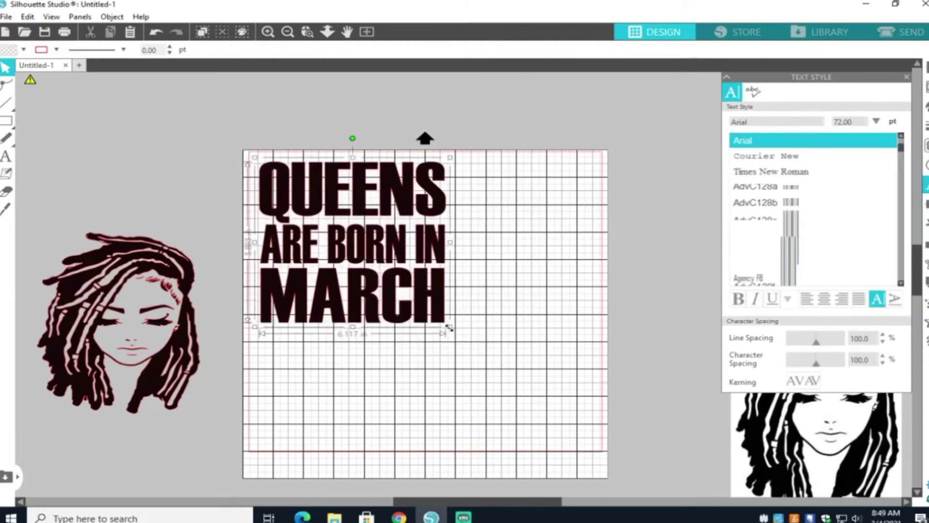
pyautogui.moveTo(449, 328); pyautogui.dragTo(429, 294)
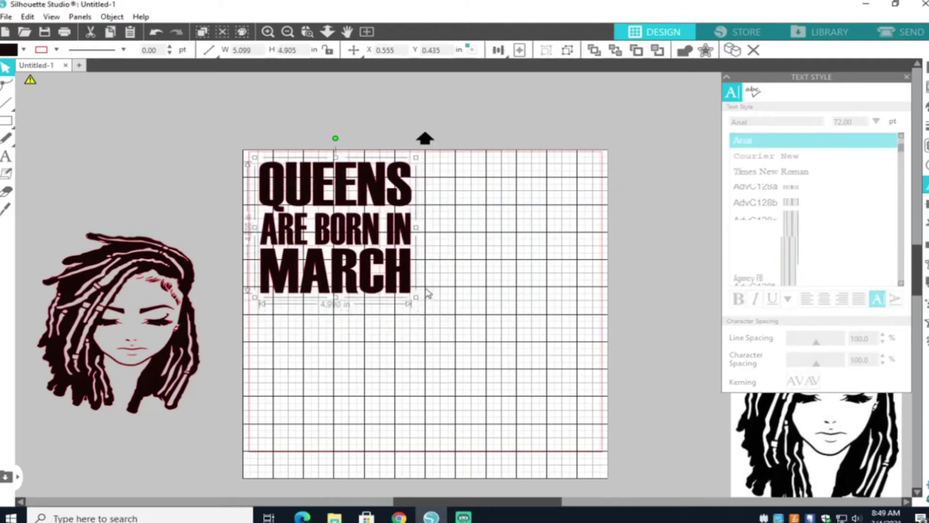
pyautogui.click(470, 296)
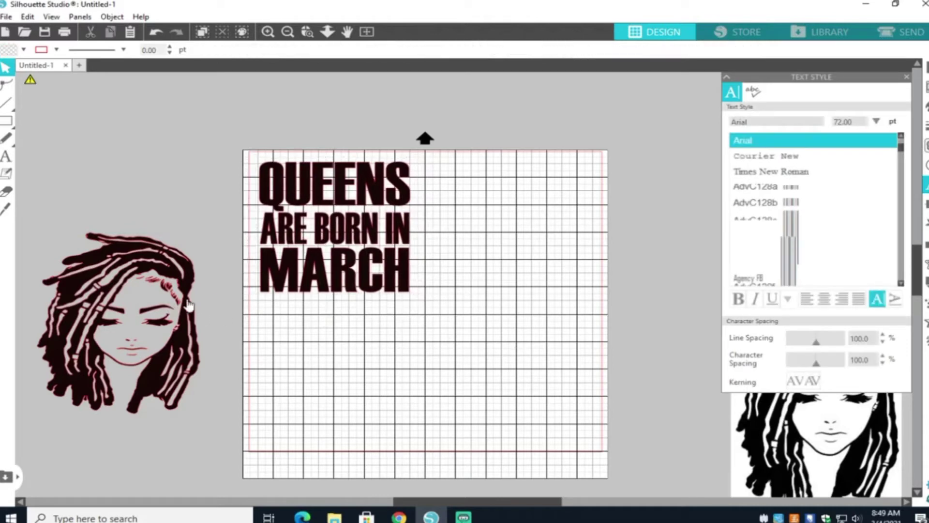
pyautogui.moveTo(189, 305); pyautogui.dragTo(421, 296)
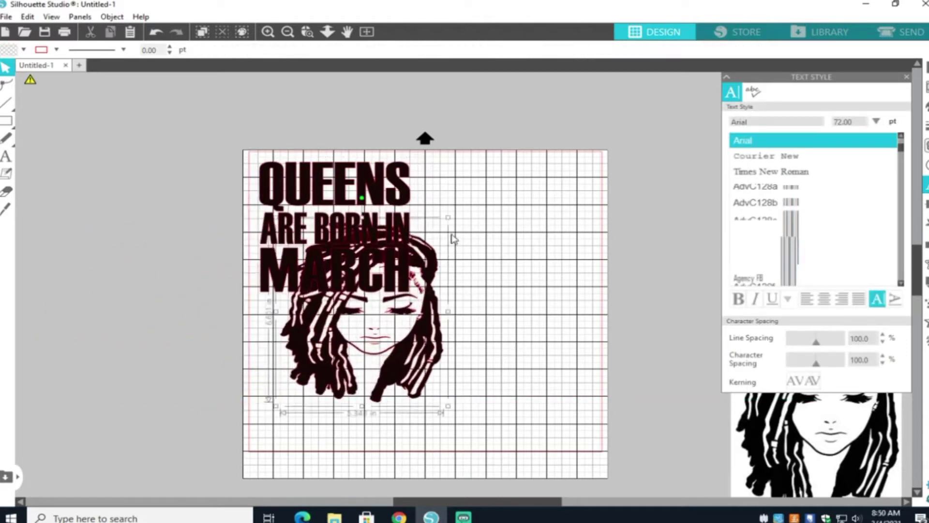
# - Shrink the portrait and move it onto the text block
pyautogui.moveTo(449, 218); pyautogui.dragTo(409, 265)
pyautogui.moveTo(384, 347); pyautogui.dragTo(461, 240)
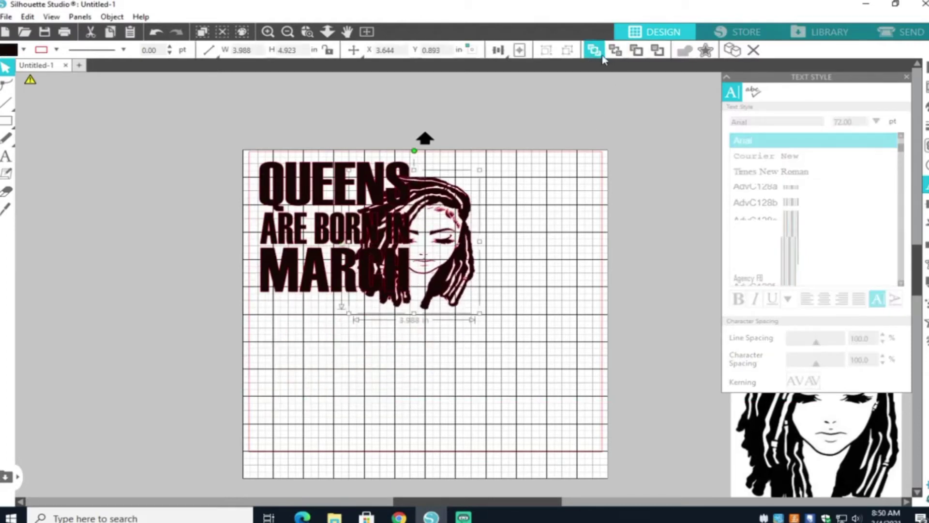
pyautogui.moveTo(472, 241); pyautogui.dragTo(386, 231)
# - Fill the QUEENS ARE BORN IN MARCH text block red
pyautogui.click(409, 276)
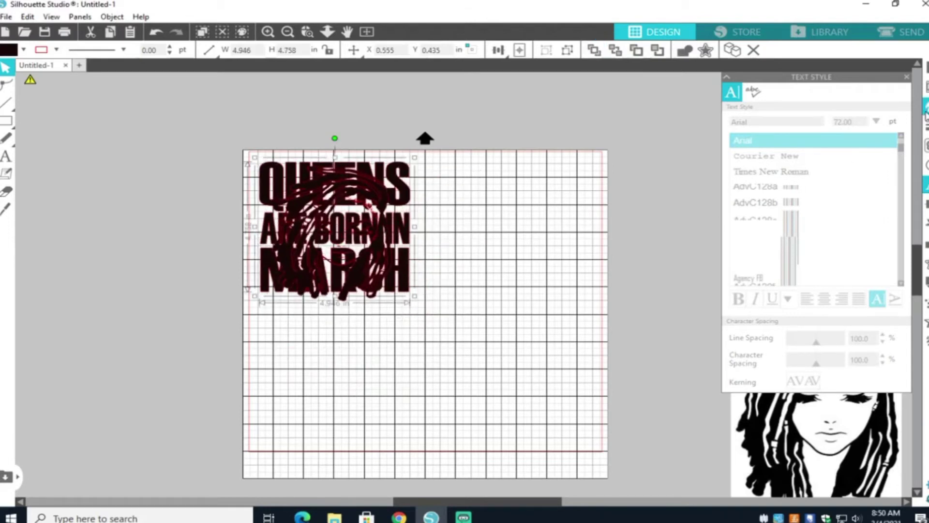
pyautogui.click(925, 112)
pyautogui.click(732, 119)
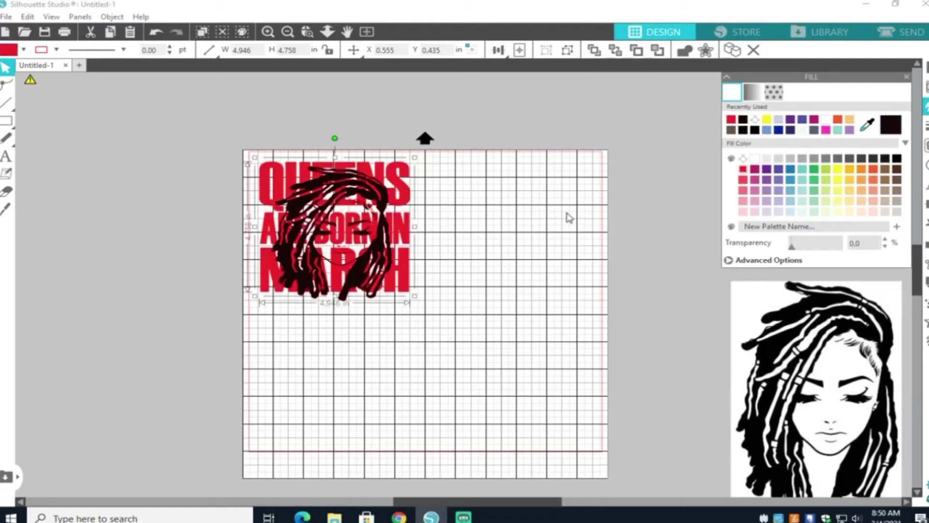
pyautogui.click(569, 218)
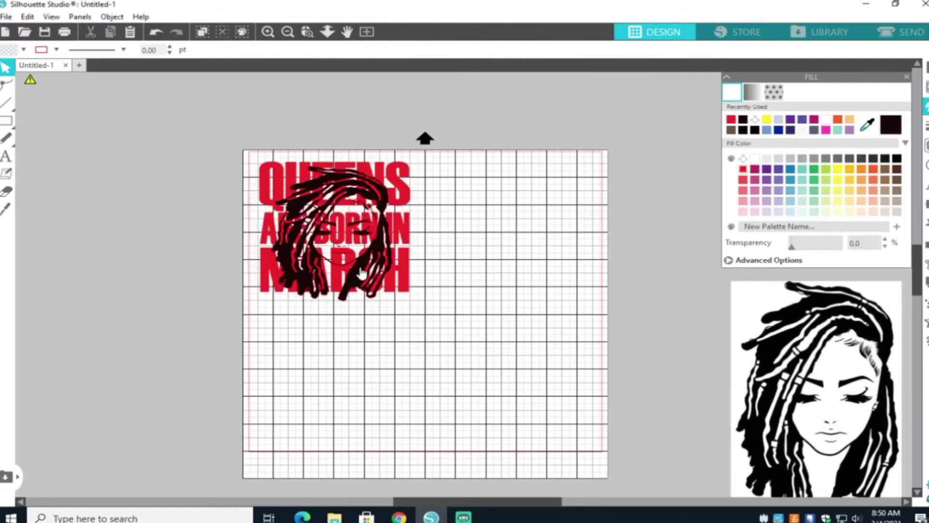
# - Fine-tune the portrait to about 4.95 in wide and centre-align it over the text block
pyautogui.moveTo(362, 272); pyautogui.dragTo(361, 278)
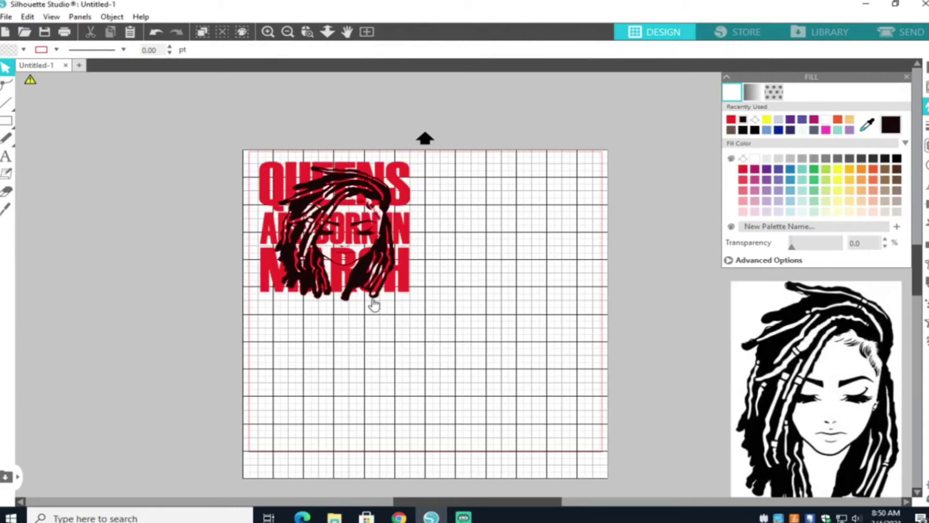
pyautogui.moveTo(400, 305); pyautogui.dragTo(394, 295)
pyautogui.moveTo(355, 259); pyautogui.dragTo(360, 258)
pyautogui.moveTo(232, 122); pyautogui.dragTo(473, 293)
pyautogui.click(498, 50)
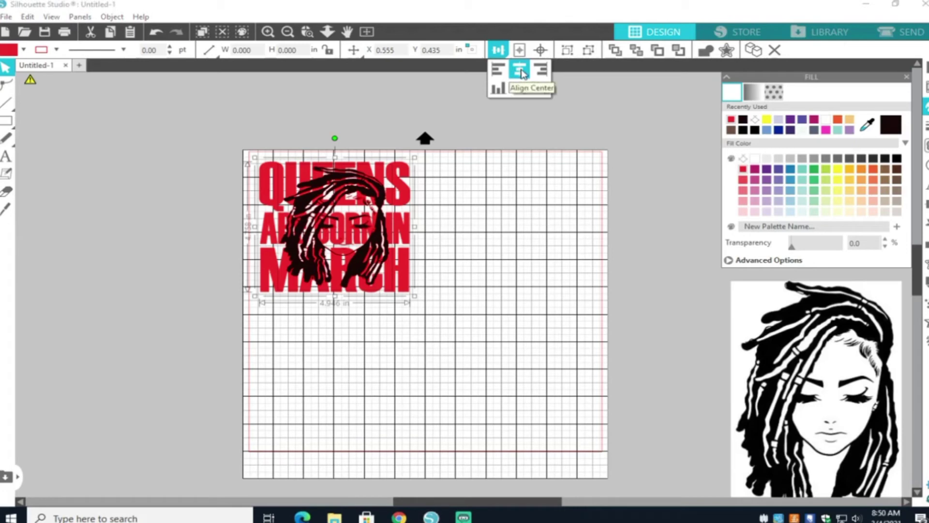
pyautogui.click(519, 88)
pyautogui.click(412, 196)
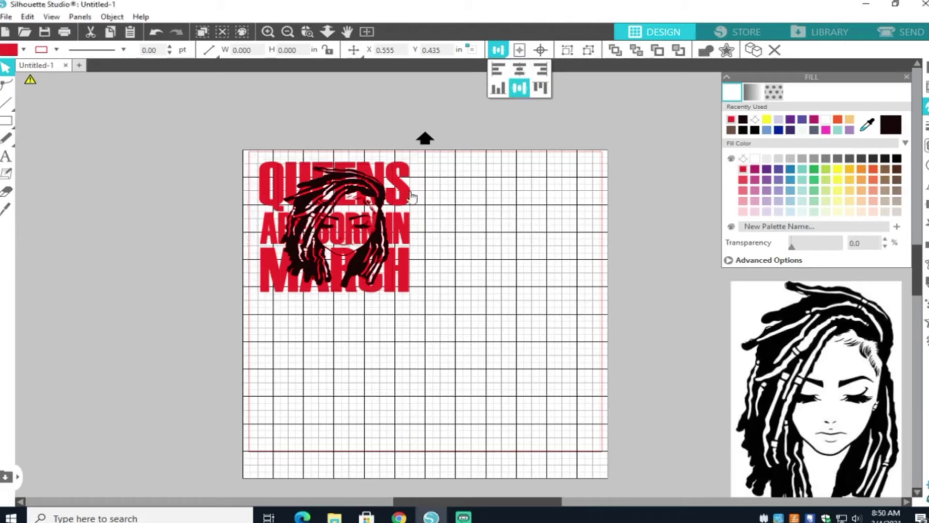
pyautogui.moveTo(222, 134); pyautogui.dragTo(458, 305)
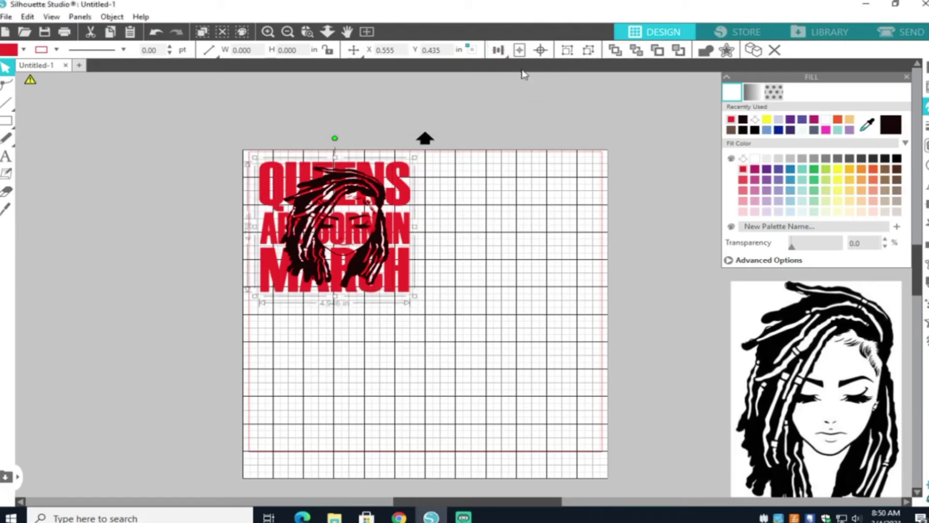
pyautogui.moveTo(498, 49)
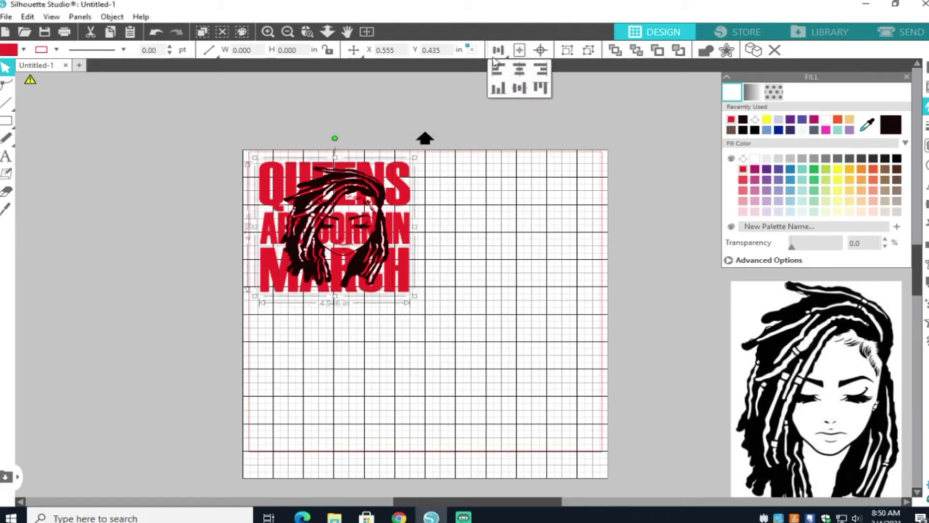
pyautogui.click(520, 72)
pyautogui.click(528, 175)
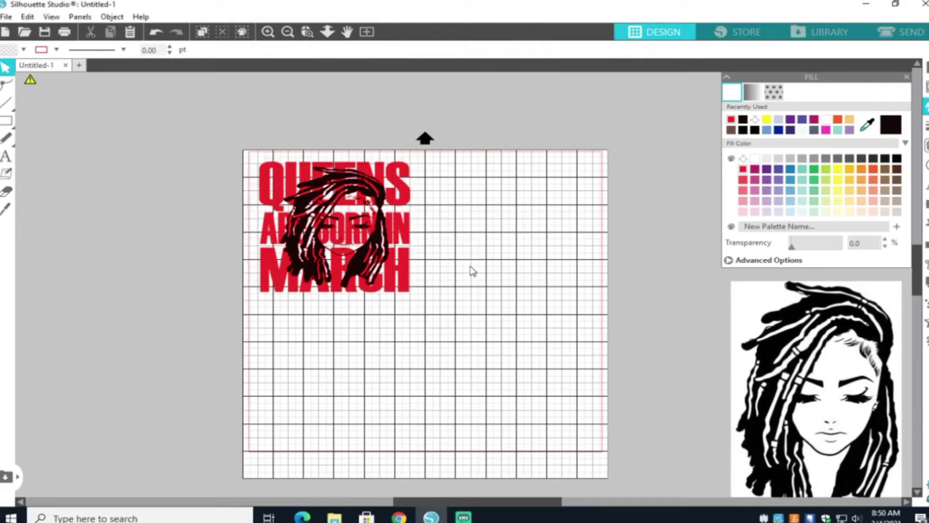
pyautogui.moveTo(238, 141); pyautogui.dragTo(474, 303)
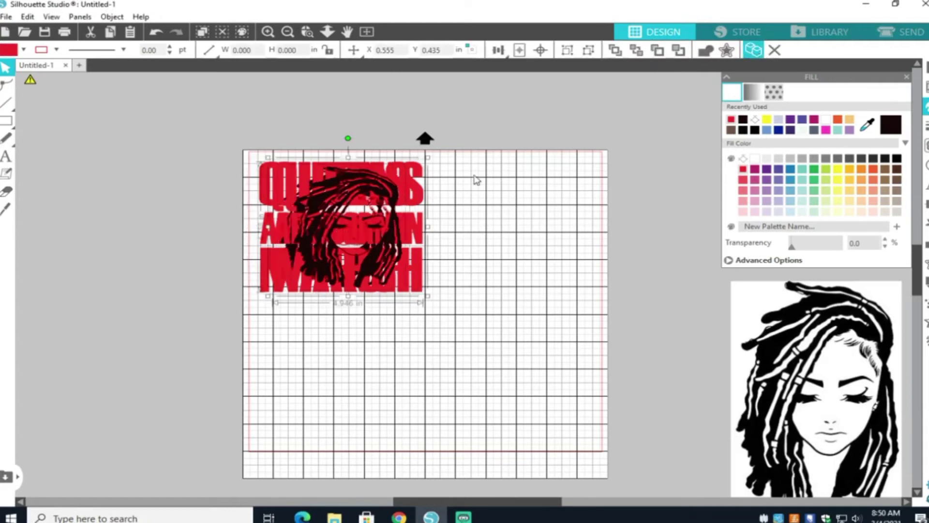
# - Duplicate the design and subtract the portrait out of the original red lettering
pyautogui.hotkey('ctrl', 'd')
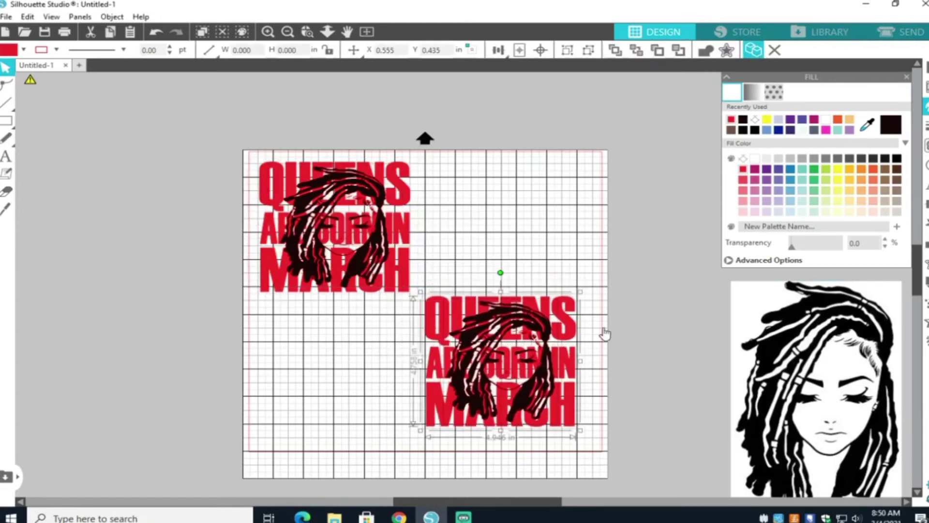
pyautogui.click(646, 321)
pyautogui.click(367, 242)
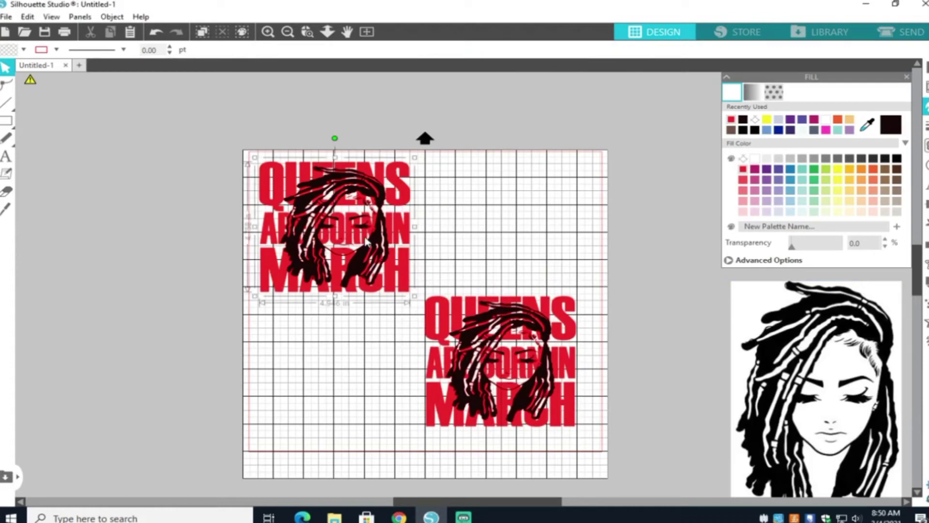
pyautogui.click(450, 244)
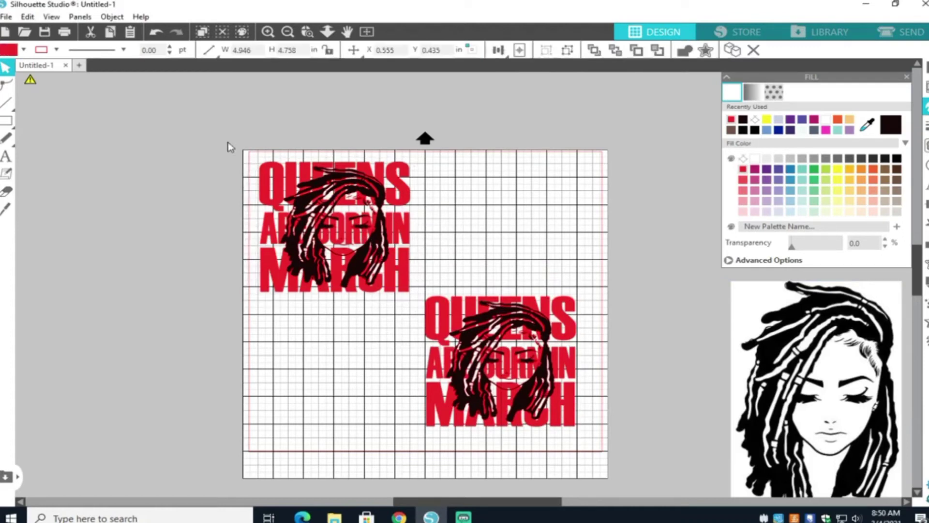
pyautogui.moveTo(228, 146)
pyautogui.mouseDown()
pyautogui.moveTo(301, 148)
pyautogui.moveTo(559, 222)
pyautogui.mouseUp()
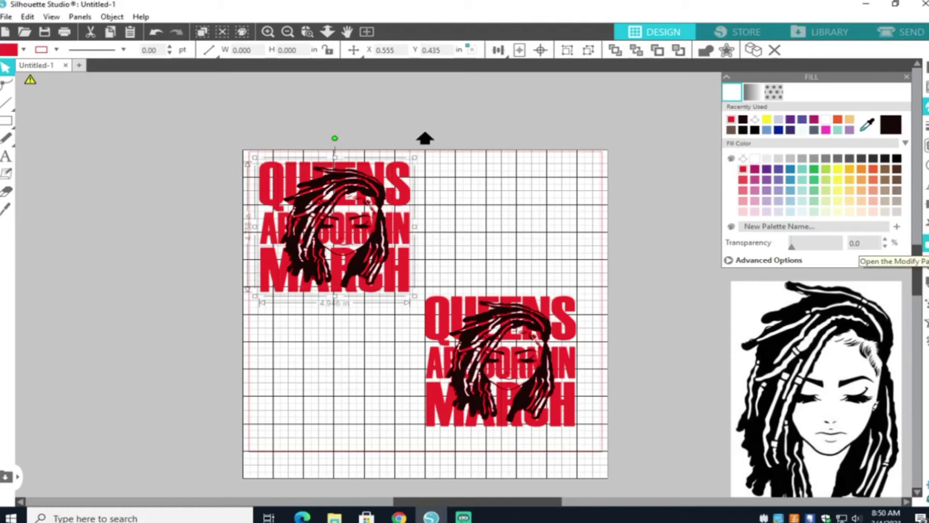
pyautogui.click(925, 244)
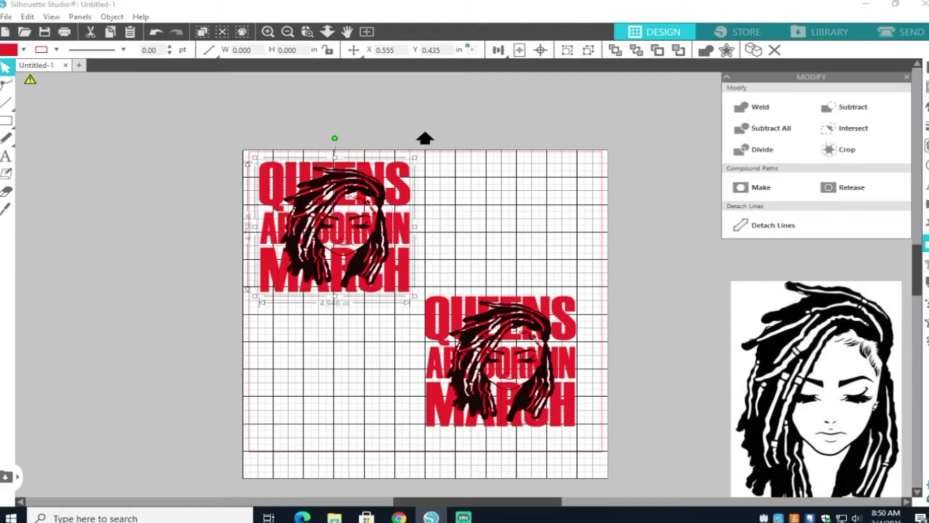
pyautogui.click(854, 109)
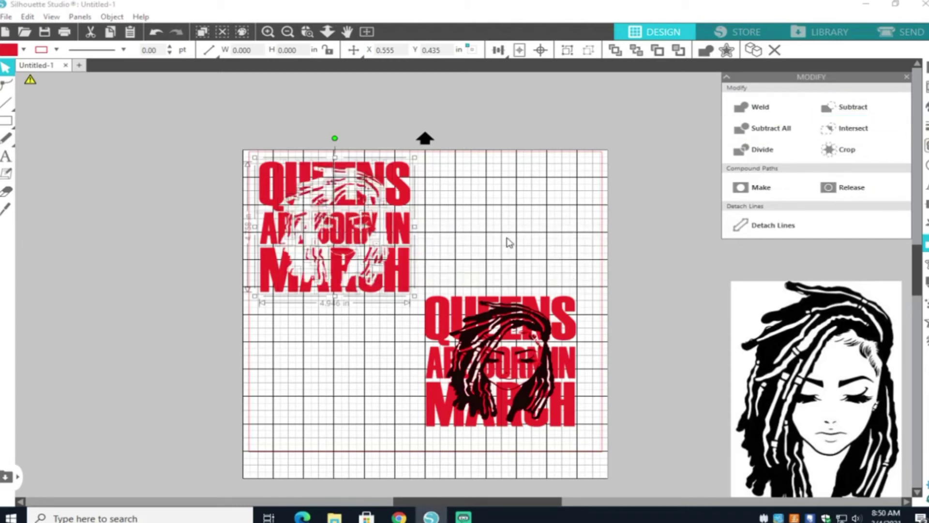
# - Crop the duplicate's portrait to the letter shapes
pyautogui.click(509, 242)
pyautogui.click(513, 368)
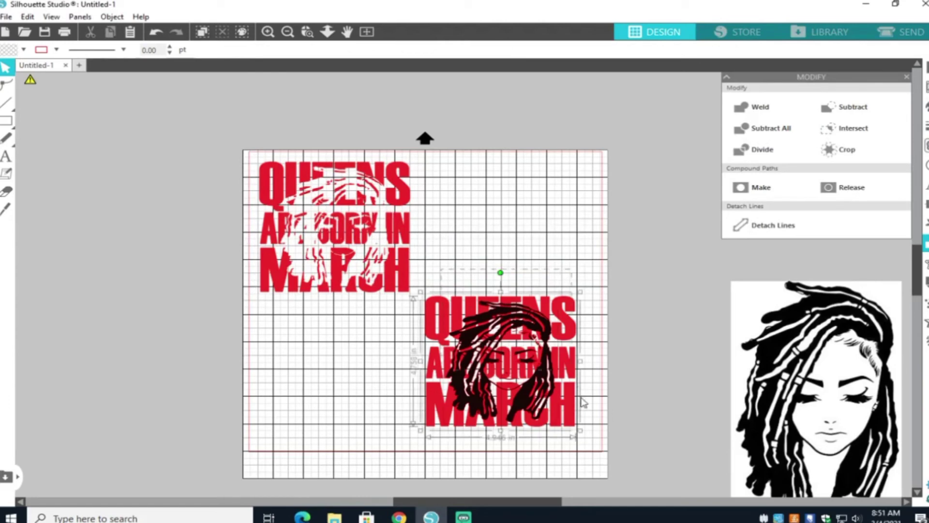
pyautogui.click(855, 150)
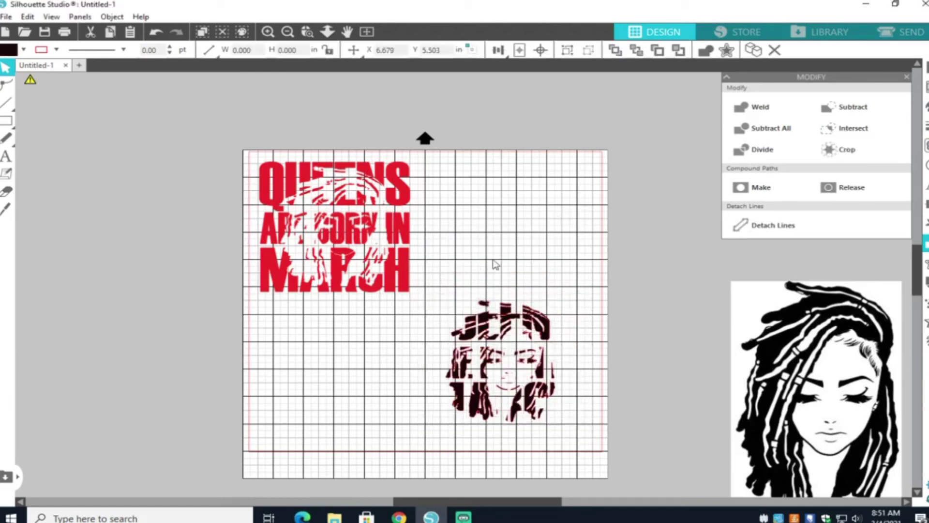
# - Group all the cropped black portrait pieces into one object
pyautogui.moveTo(425, 275); pyautogui.dragTo(607, 476)
pyautogui.rightClick(555, 380)
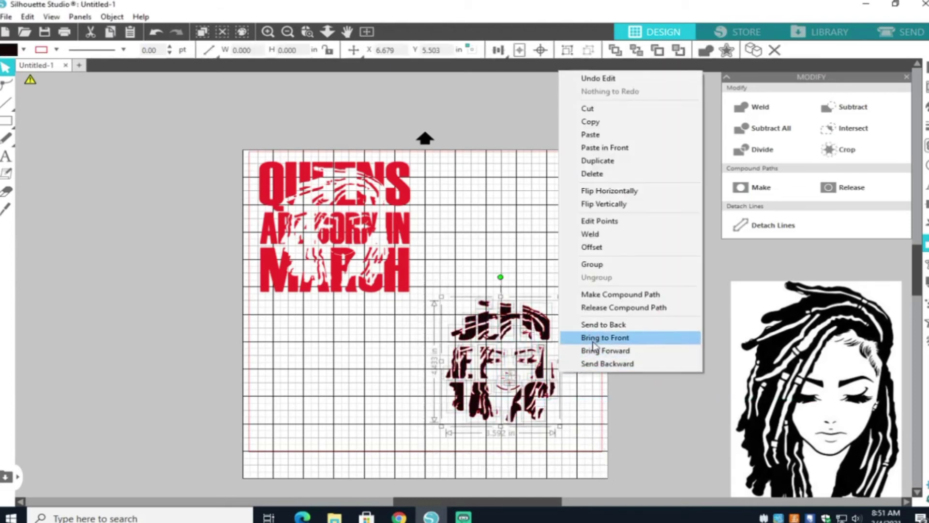
pyautogui.click(598, 265)
pyautogui.click(529, 242)
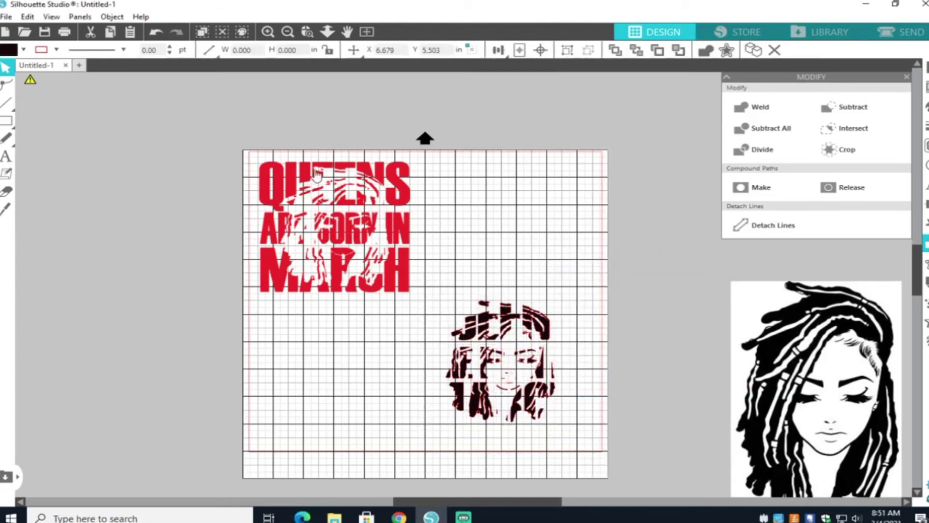
# - Group the knocked-out red text pieces into one object
pyautogui.moveTo(233, 141); pyautogui.dragTo(412, 256)
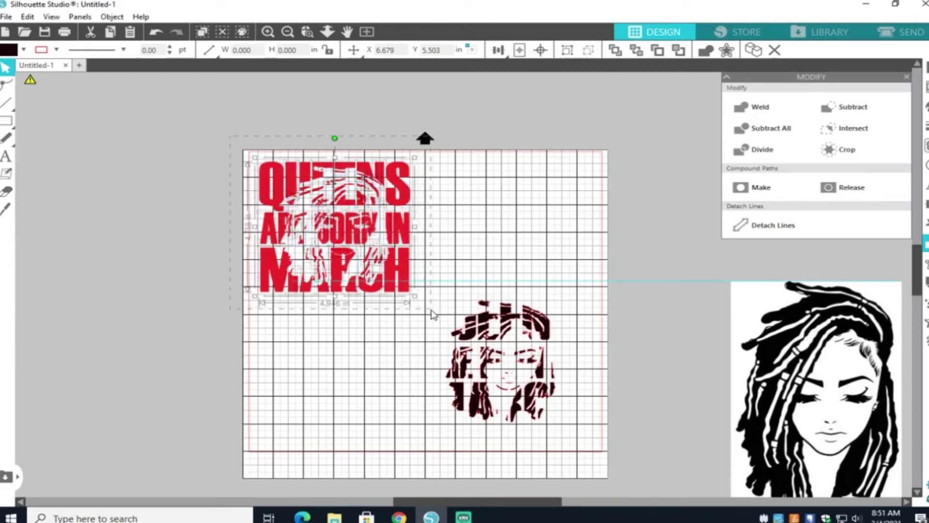
pyautogui.rightClick(382, 279)
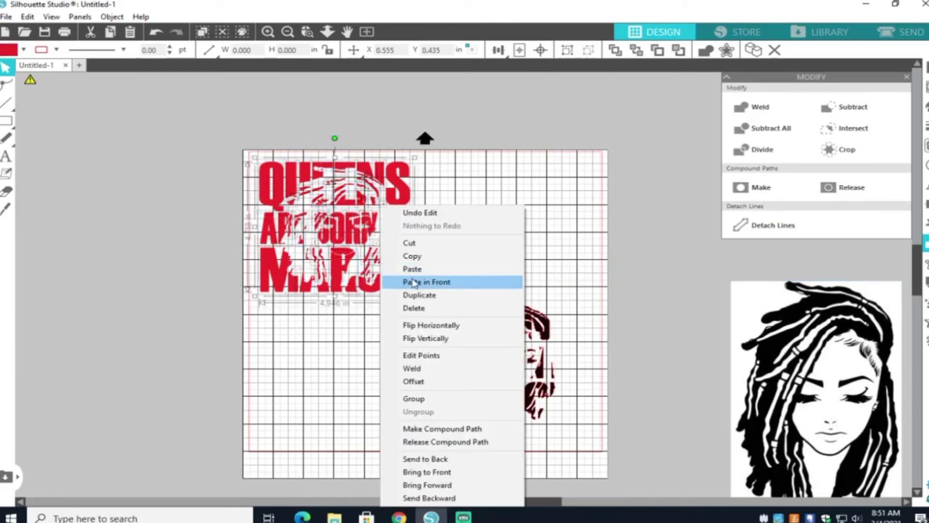
pyautogui.click(426, 398)
pyautogui.click(349, 382)
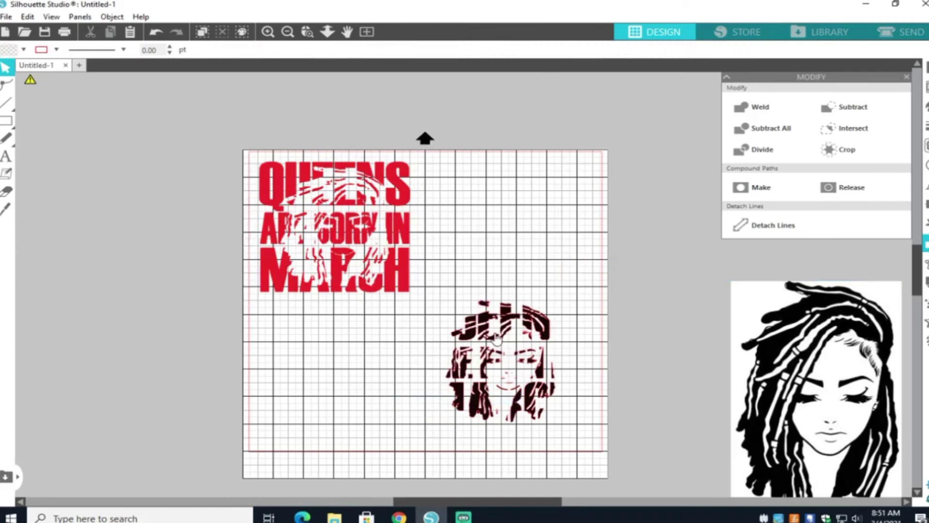
# - Set the grouped portrait into the red lettering's gaps and zoom in on the design
pyautogui.moveTo(496, 339); pyautogui.dragTo(329, 201)
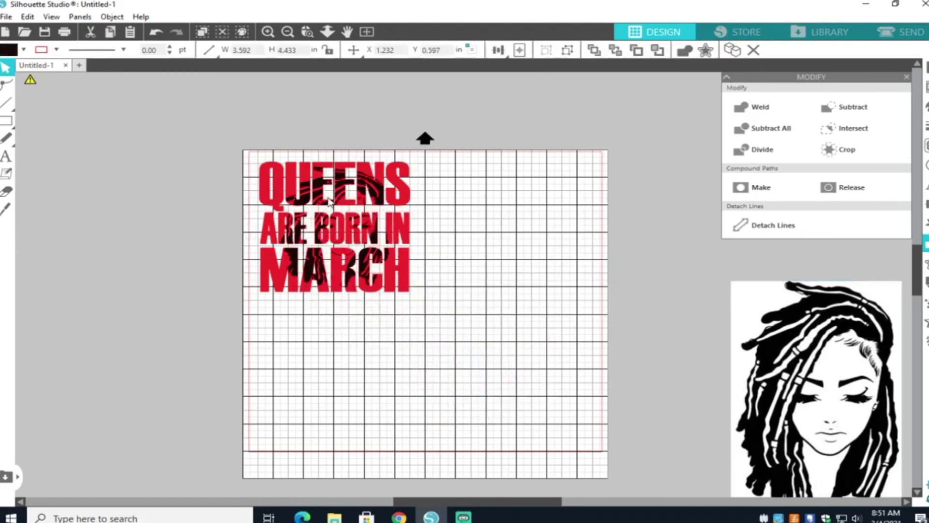
pyautogui.click(448, 160)
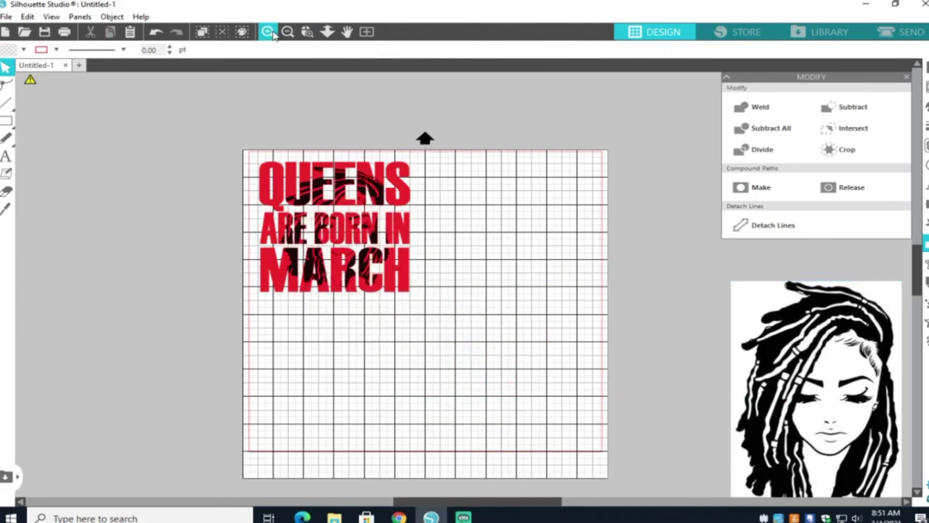
pyautogui.click(268, 32)
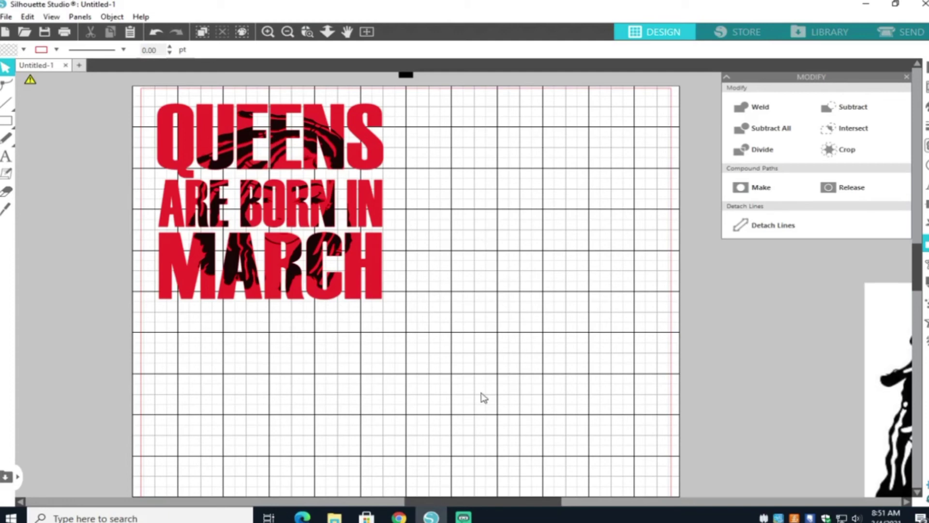
# - Realign the portrait so it sits back on the QUEENS text
pyautogui.moveTo(232, 263); pyautogui.dragTo(473, 262)
pyautogui.click(284, 271)
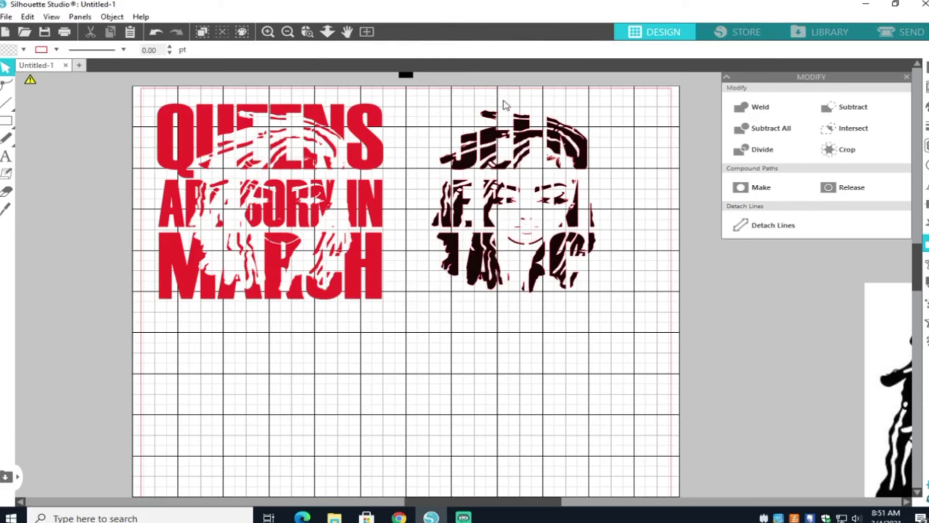
pyautogui.moveTo(518, 141); pyautogui.dragTo(274, 140)
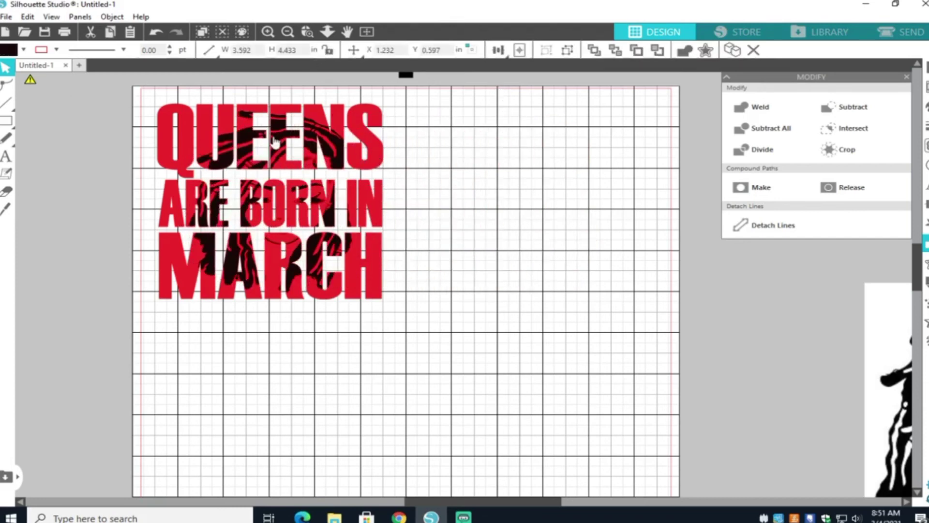
pyautogui.click(508, 286)
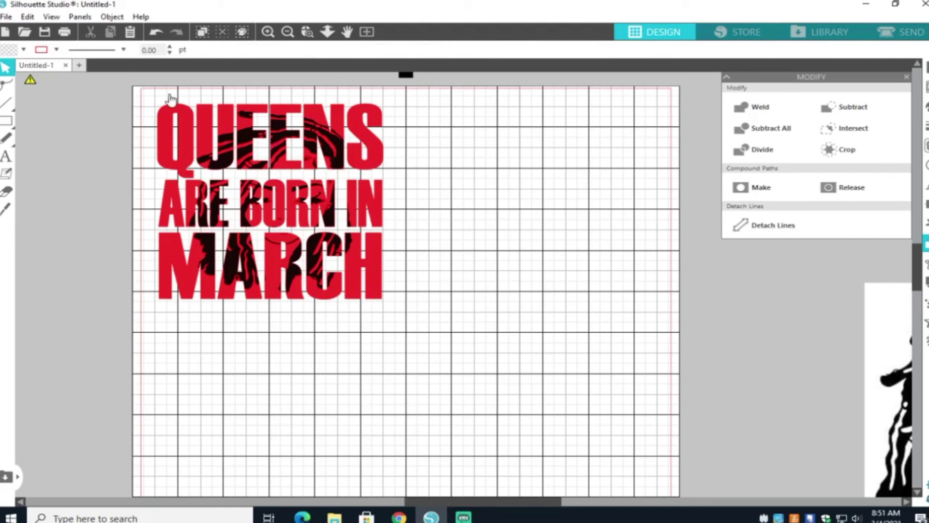
# - Group portrait and red text, centre it on the mat, and enlarge it to 7.280 × 7.003 in
pyautogui.click(289, 131)
pyautogui.rightClick(393, 290)
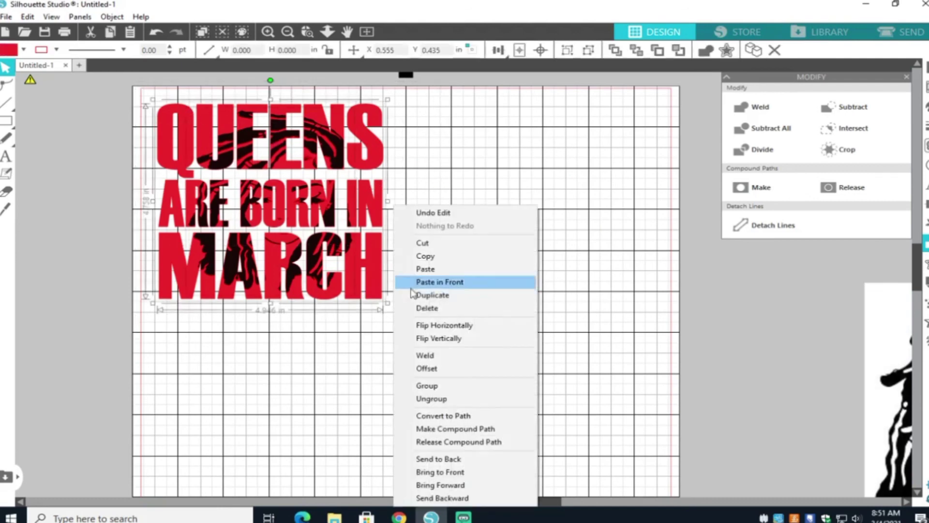
pyautogui.click(437, 386)
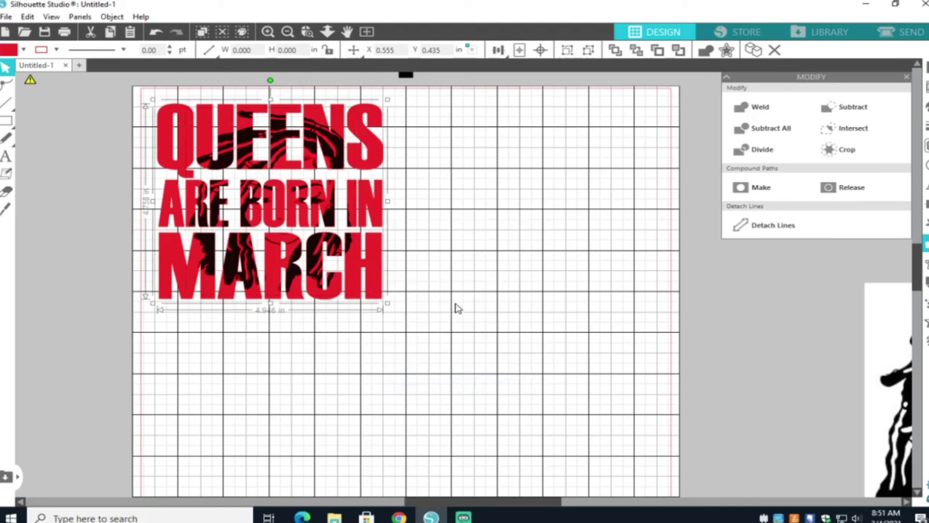
pyautogui.moveTo(376, 275); pyautogui.dragTo(480, 303)
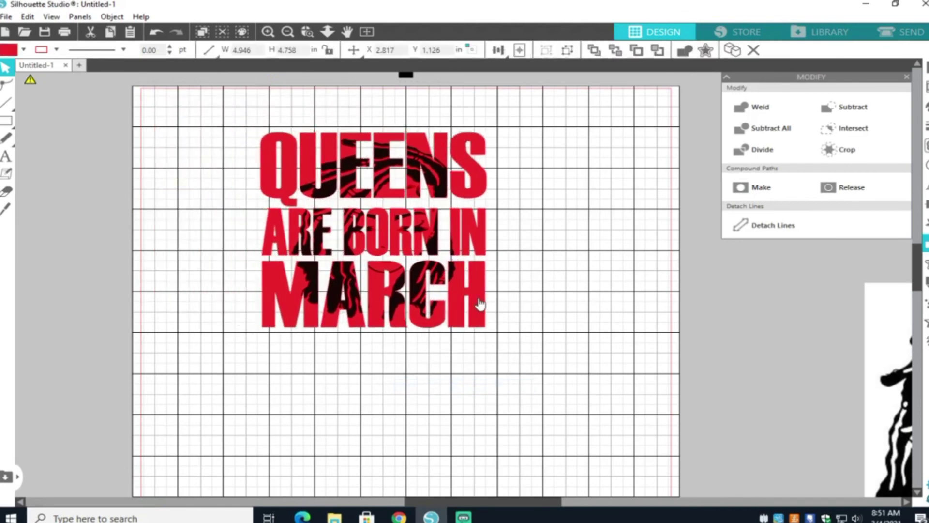
pyautogui.moveTo(540, 371); pyautogui.dragTo(595, 426)
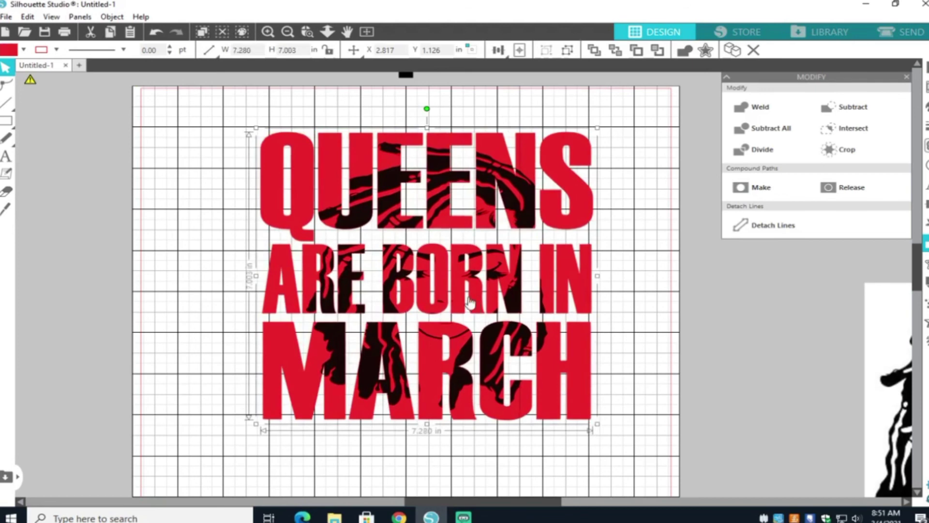